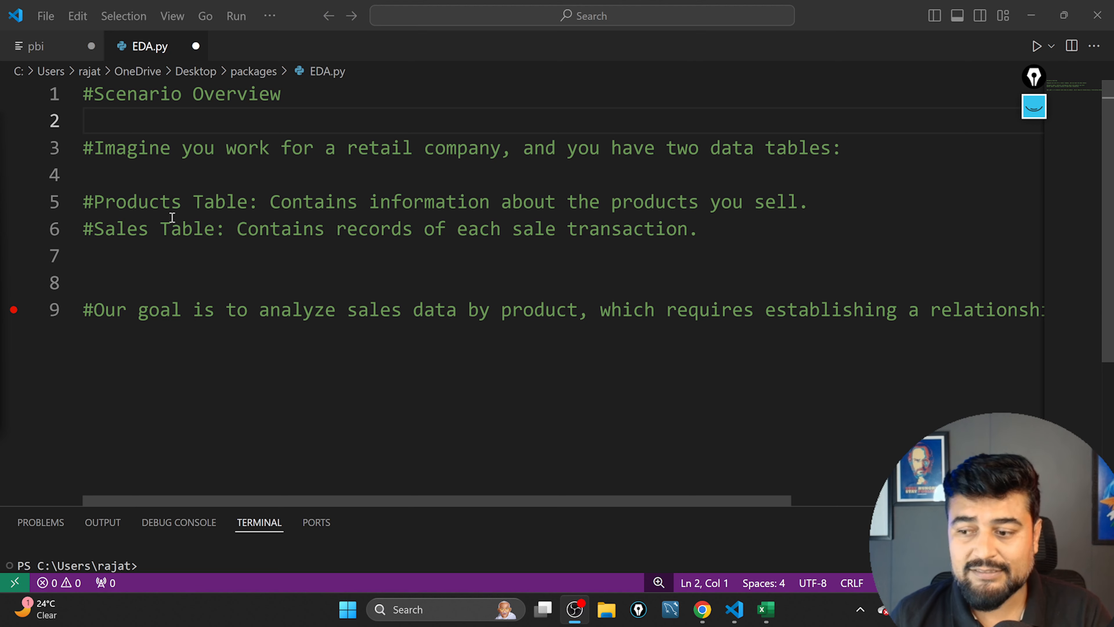
Step: Break the goal comment before "relationship between these two tables." so the remainder becomes its own commented line
double_click(130, 208)
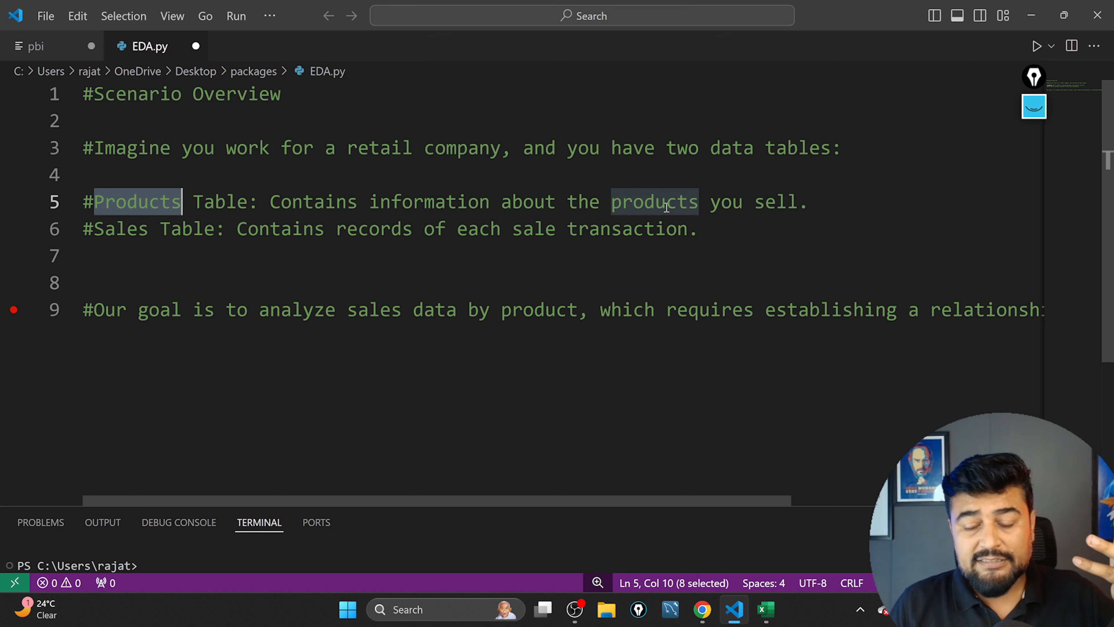
double_click(117, 228)
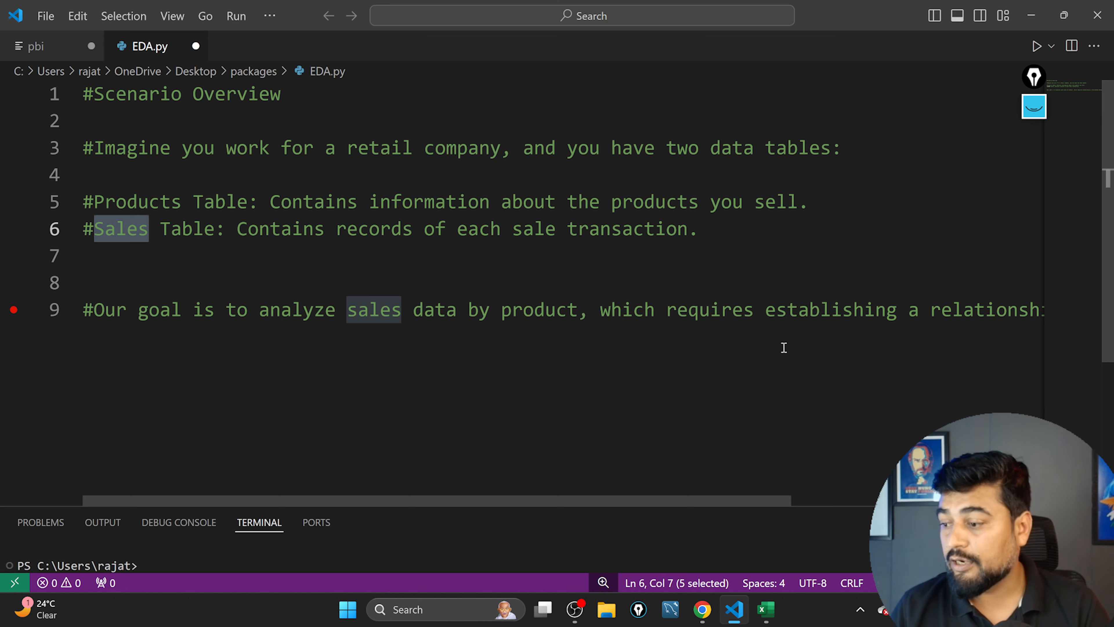
left_click(930, 310)
key("Return")
type("#")
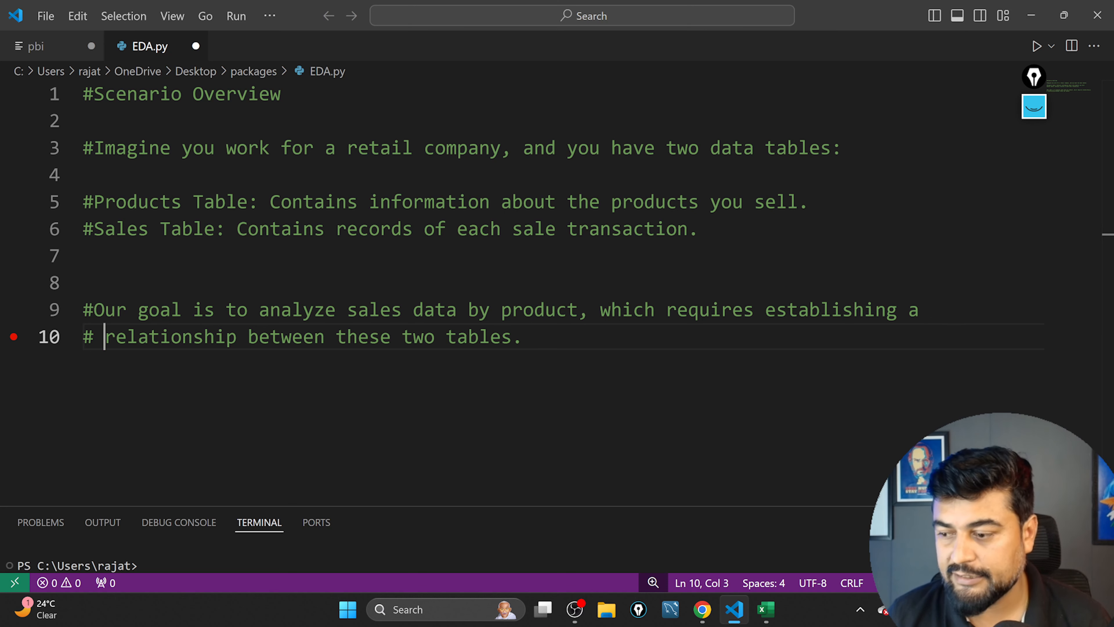
Step: Open the Products_Table workbook from the PBI folder on the Desktop and maximize its window
left_click(609, 610)
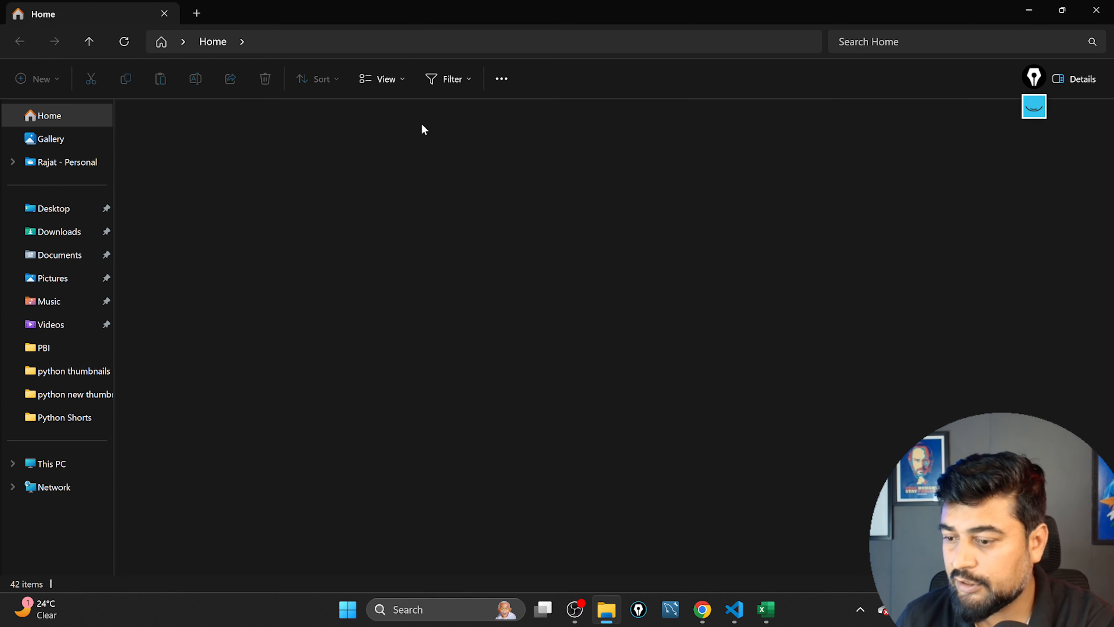
left_click(53, 209)
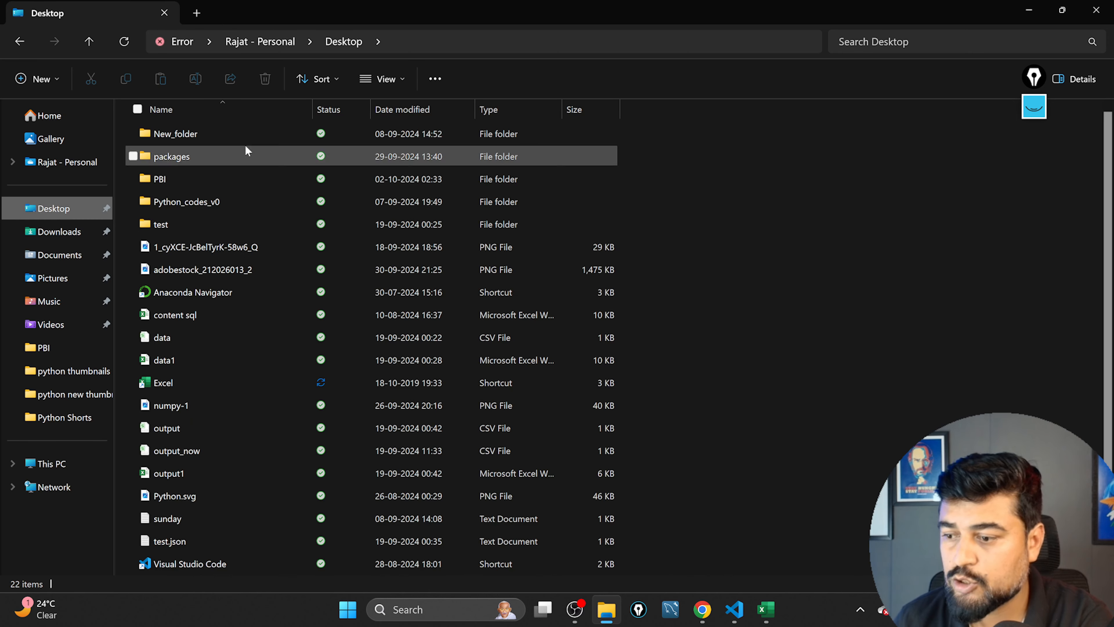
double_click(189, 174)
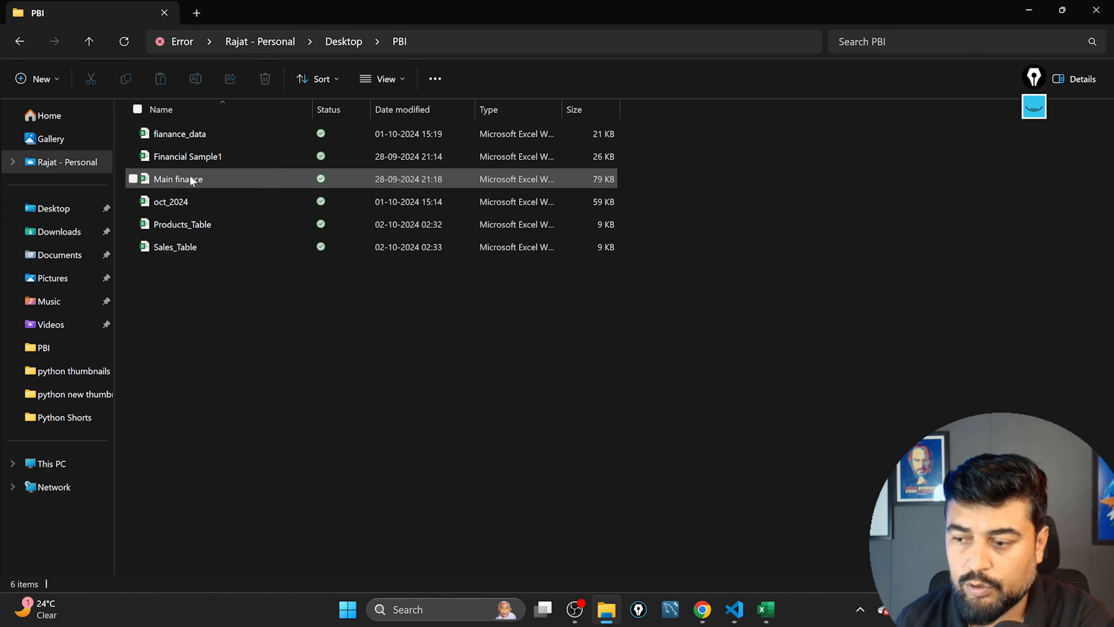
left_click(180, 248)
left_click(185, 226)
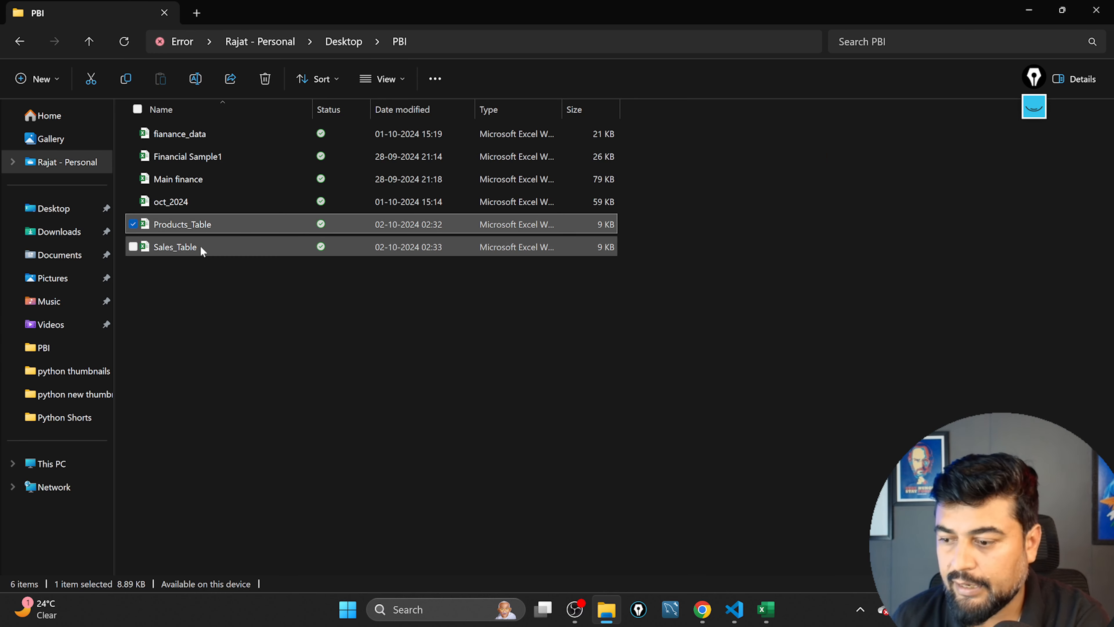
left_click(200, 246)
left_click(193, 228)
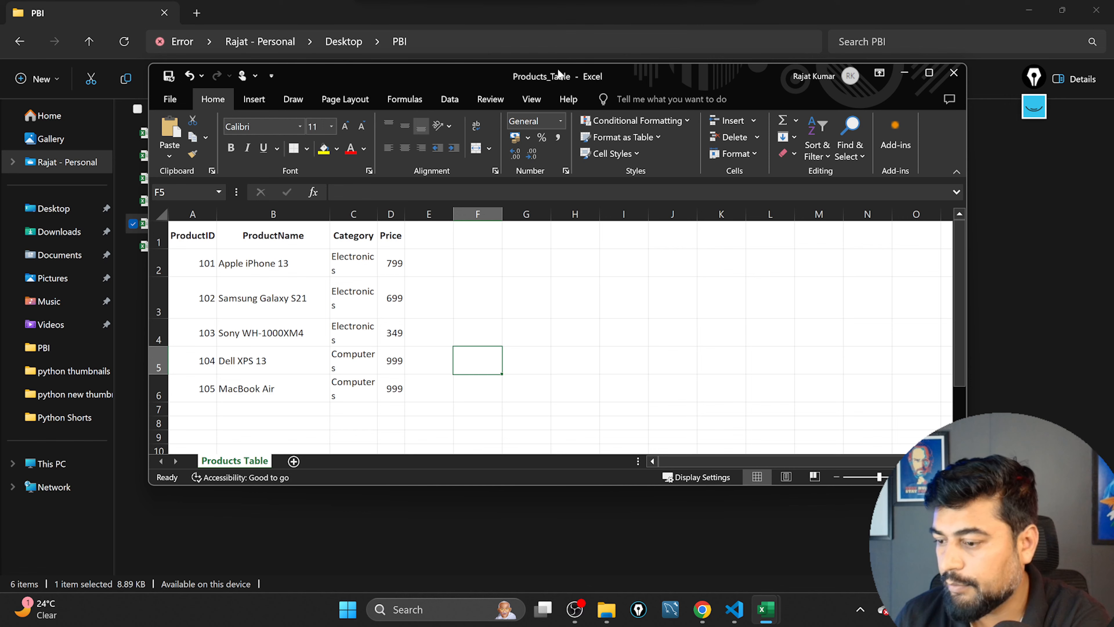
left_click(930, 73)
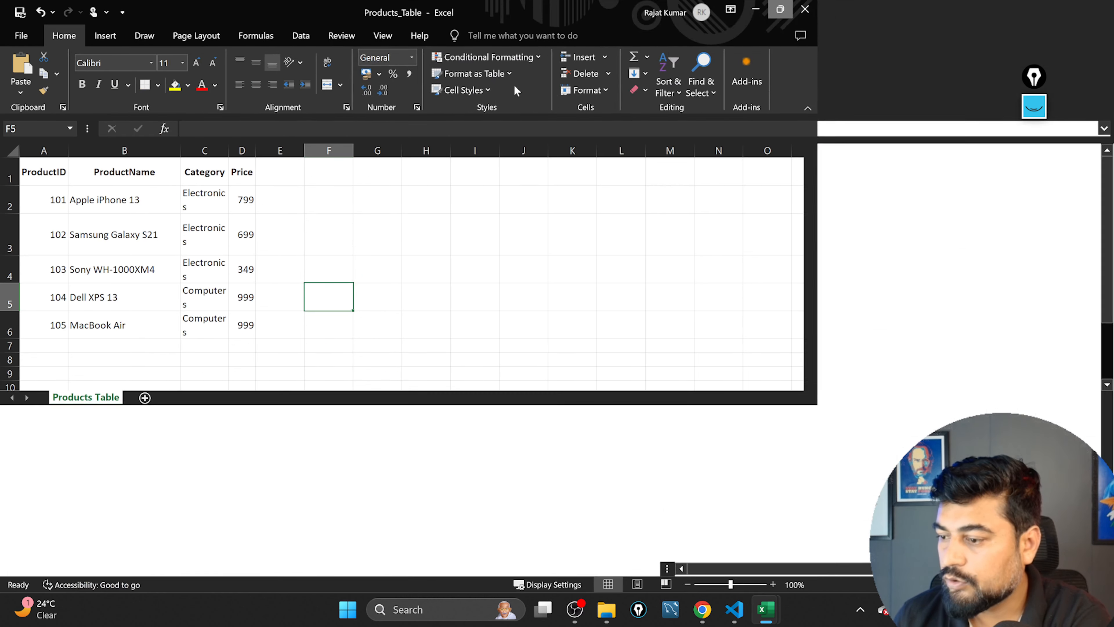
Step: Examine the enlarged products table, starting with its ProductID and ProductName headers
left_click(50, 171)
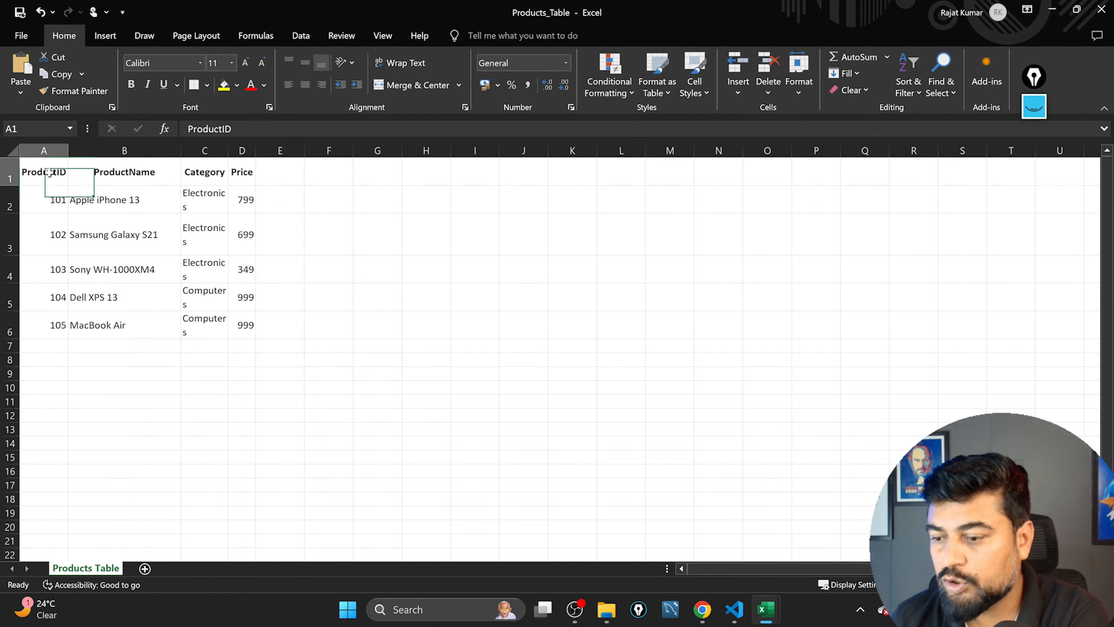
left_click(374, 287)
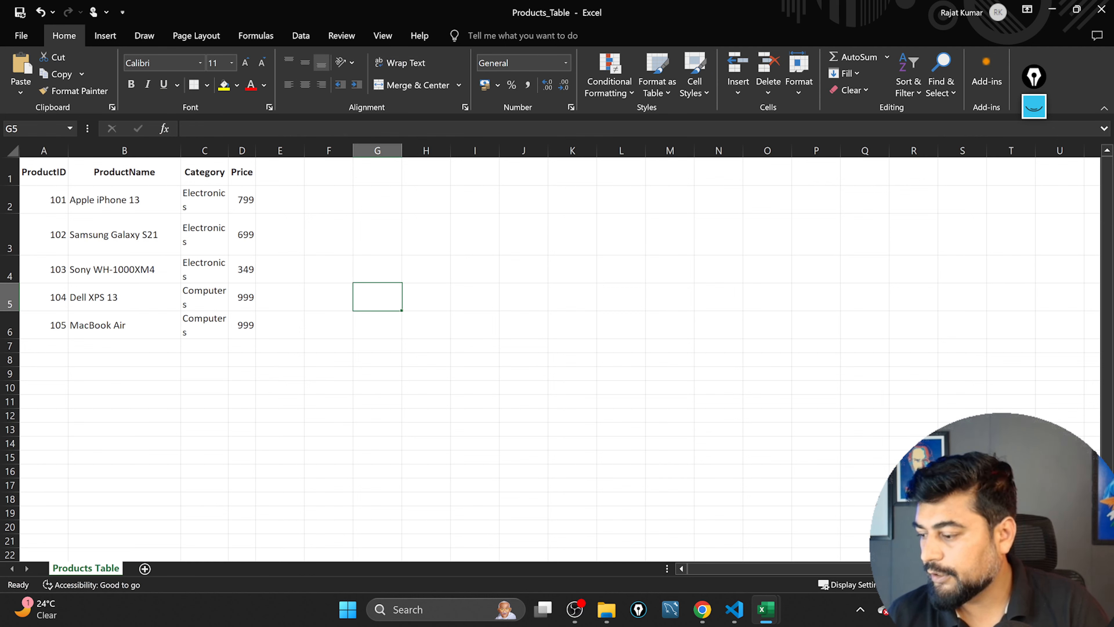
scroll(552, 353, "up", 3)
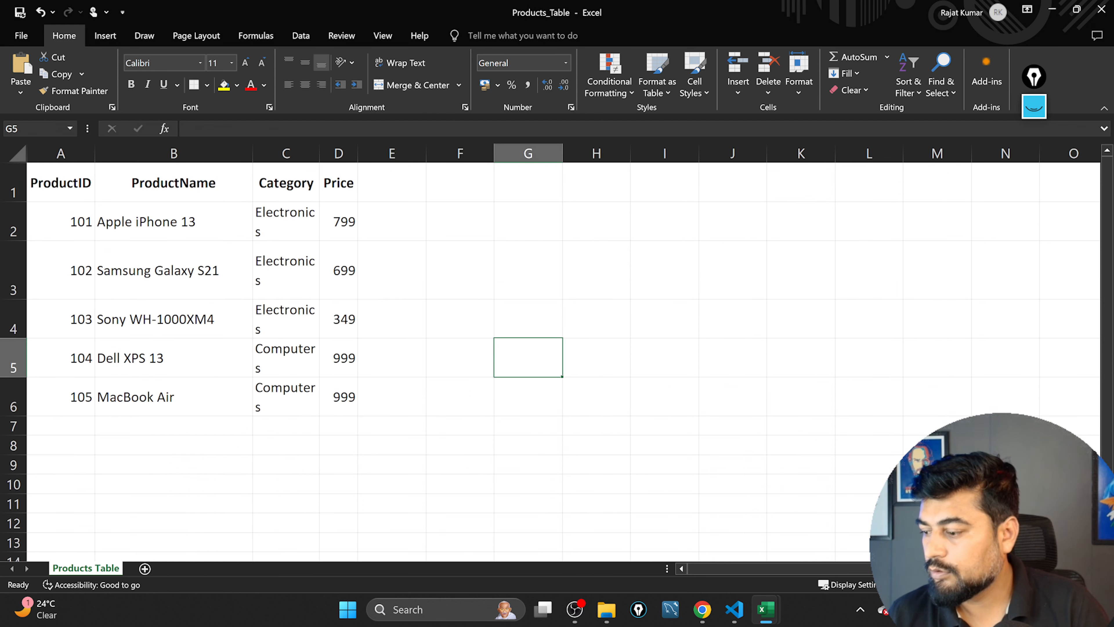
scroll(551, 352, "up", 1)
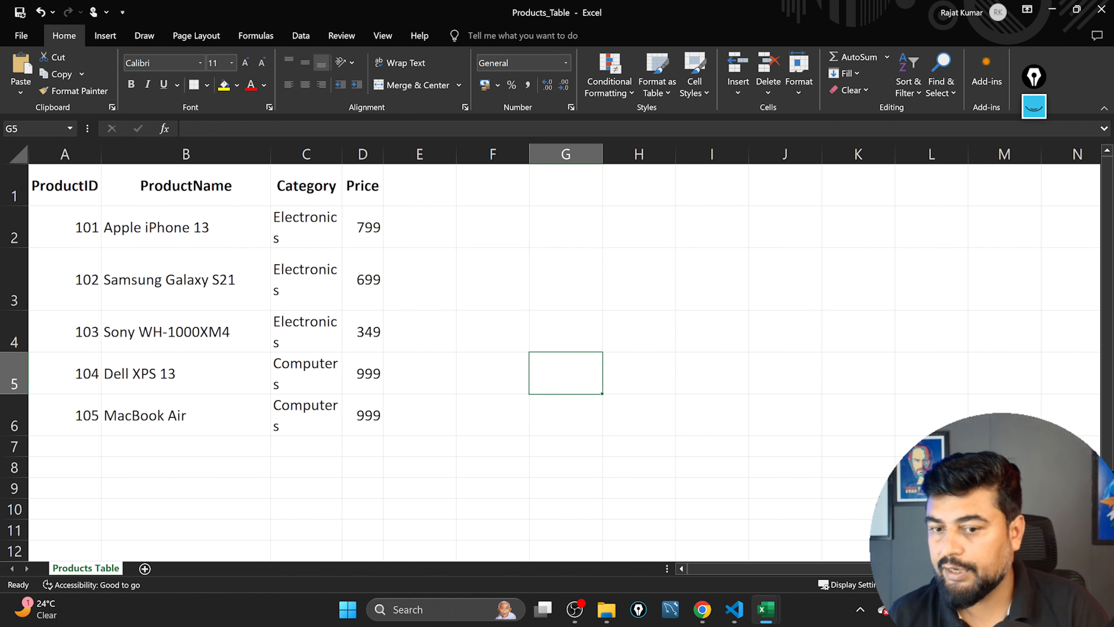
scroll(409, 195, "up", 1)
left_click(72, 187)
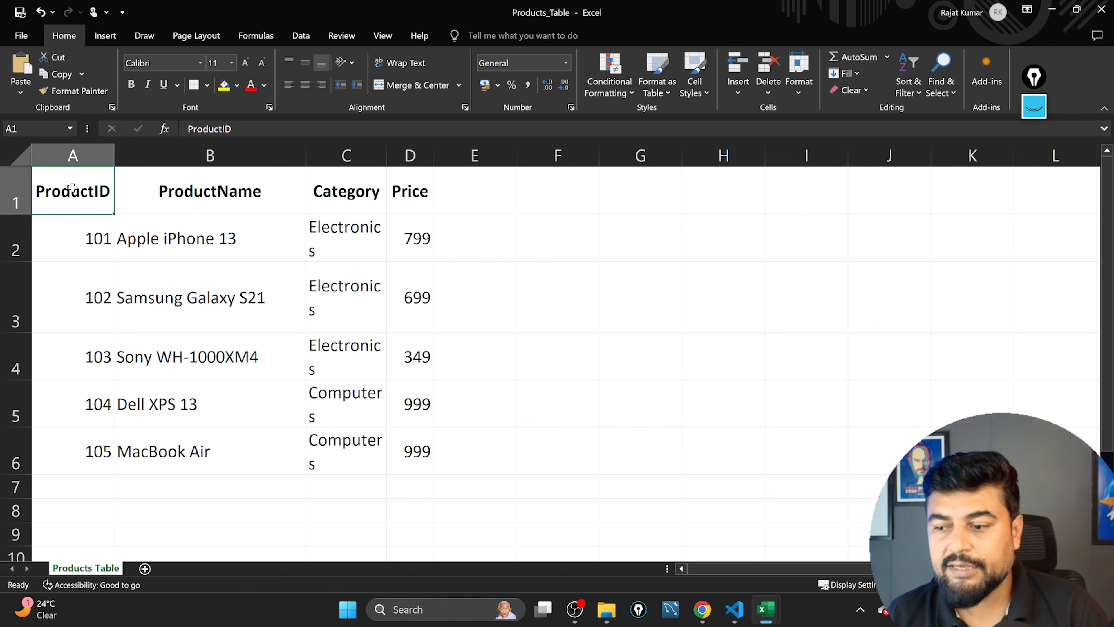
left_click(210, 183)
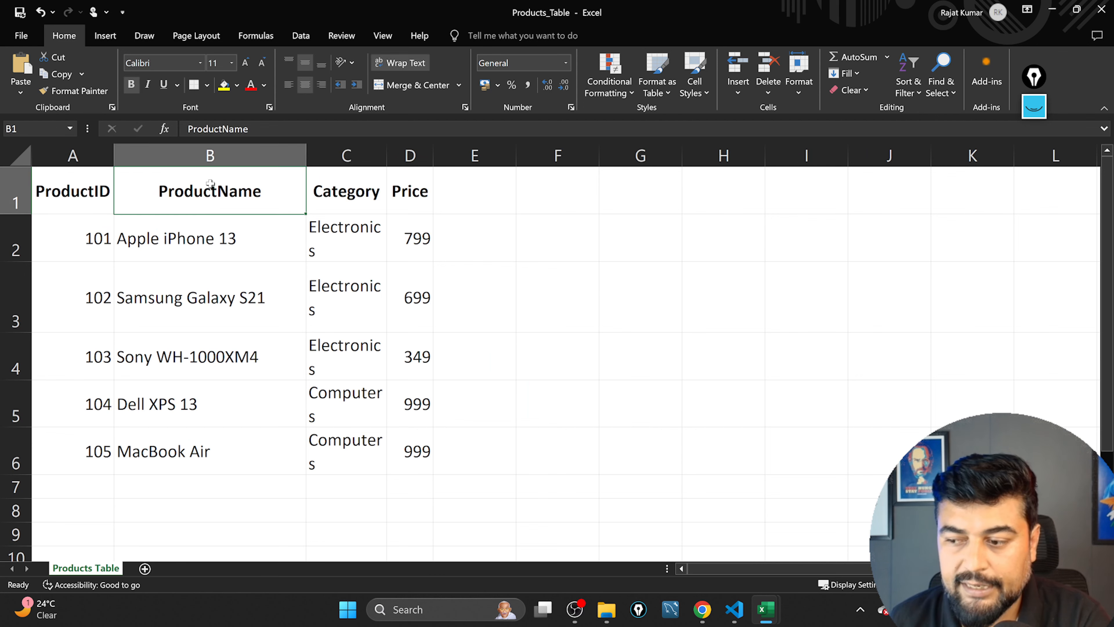
Step: Widen the Category and Price columns so the category names fit on one line
left_click(335, 188)
left_click_drag(386, 159, 500, 165)
left_click(456, 191)
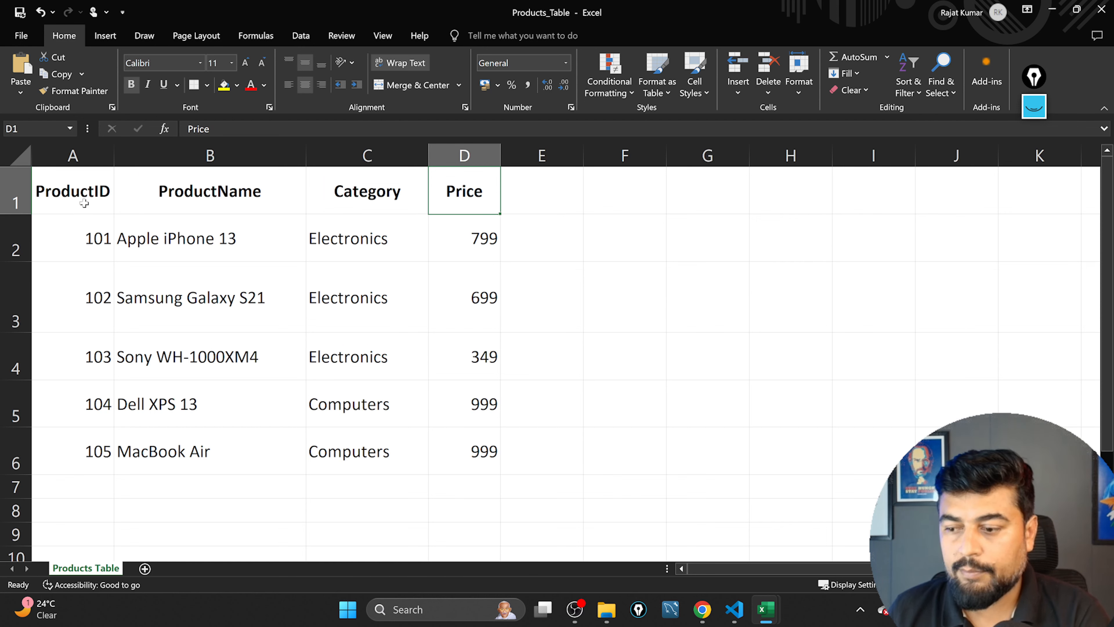
Step: Examine how each product ID maps to its product name, category and price in the products table
left_click_drag(87, 235, 90, 454)
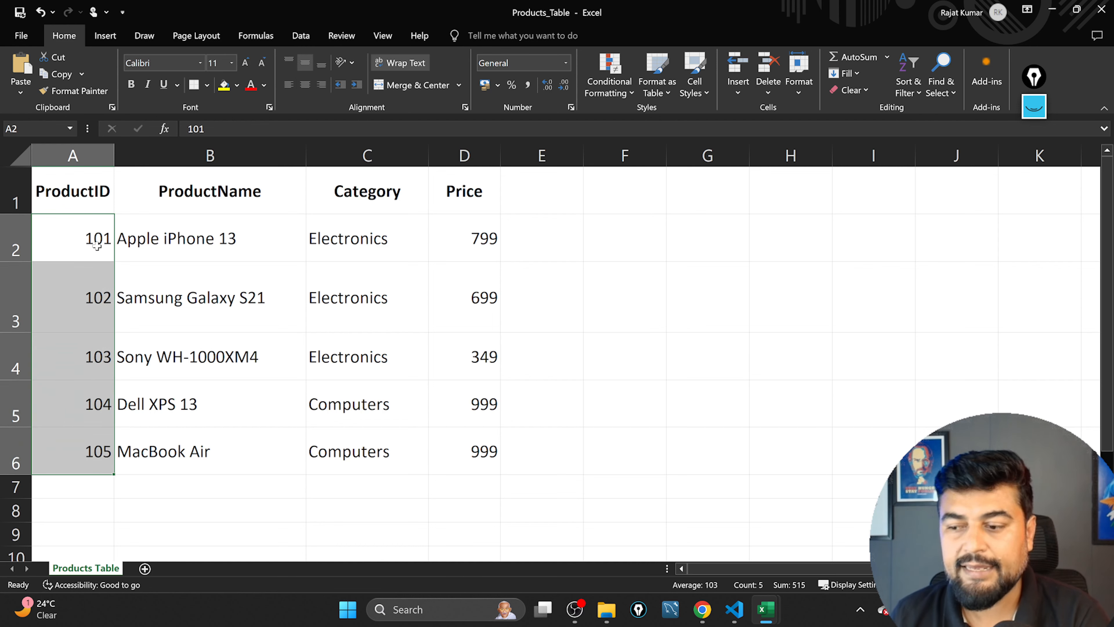
left_click(193, 248)
left_click(83, 242)
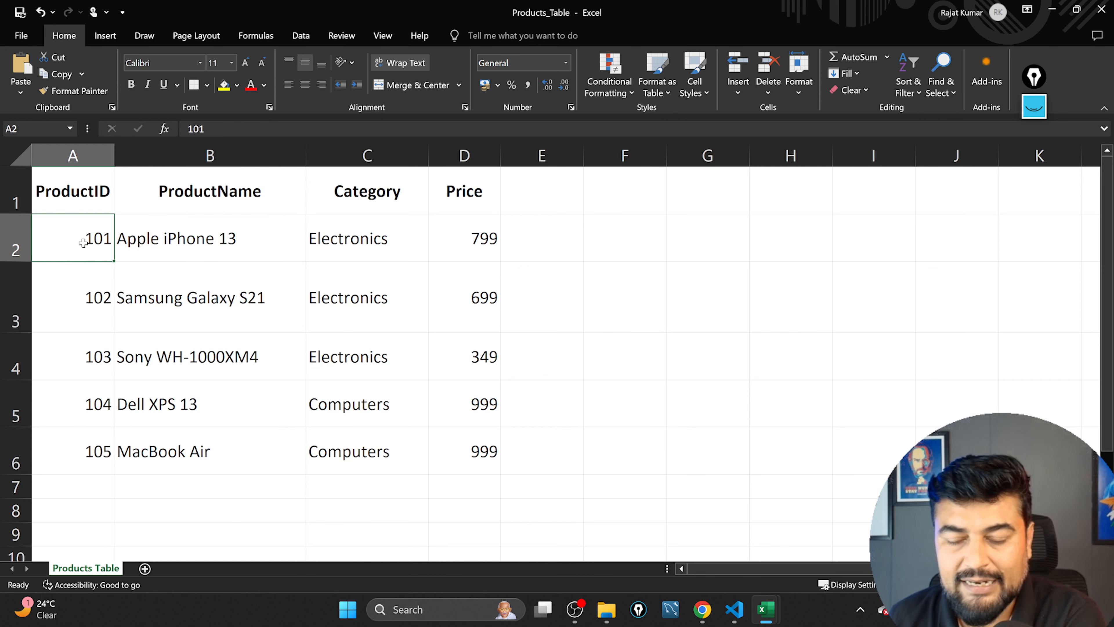
left_click(180, 230)
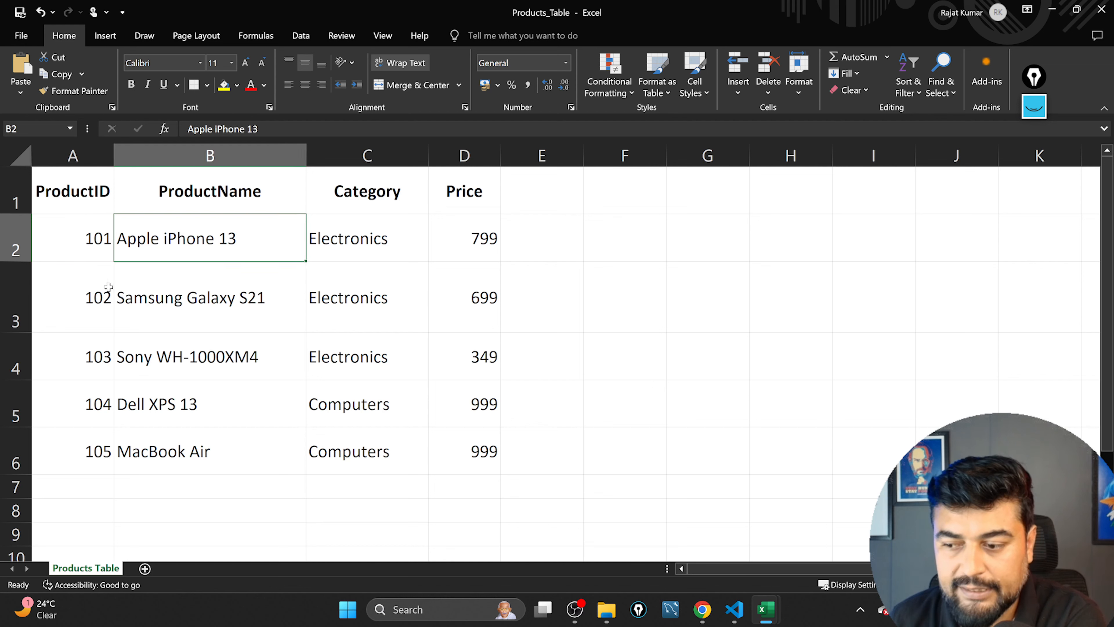
left_click(82, 299)
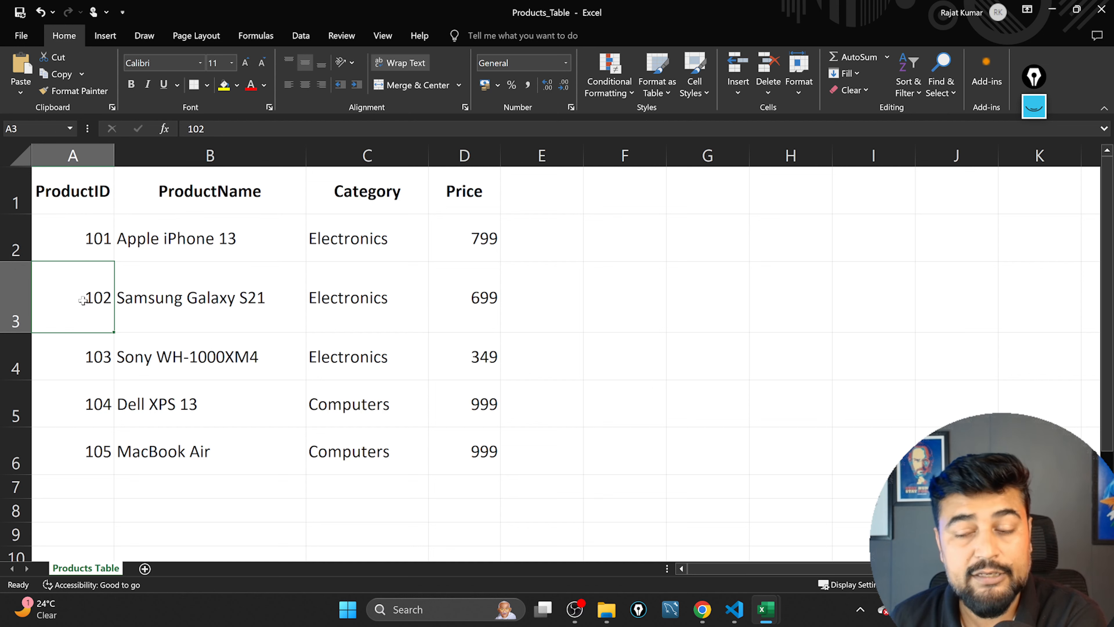
left_click(212, 305)
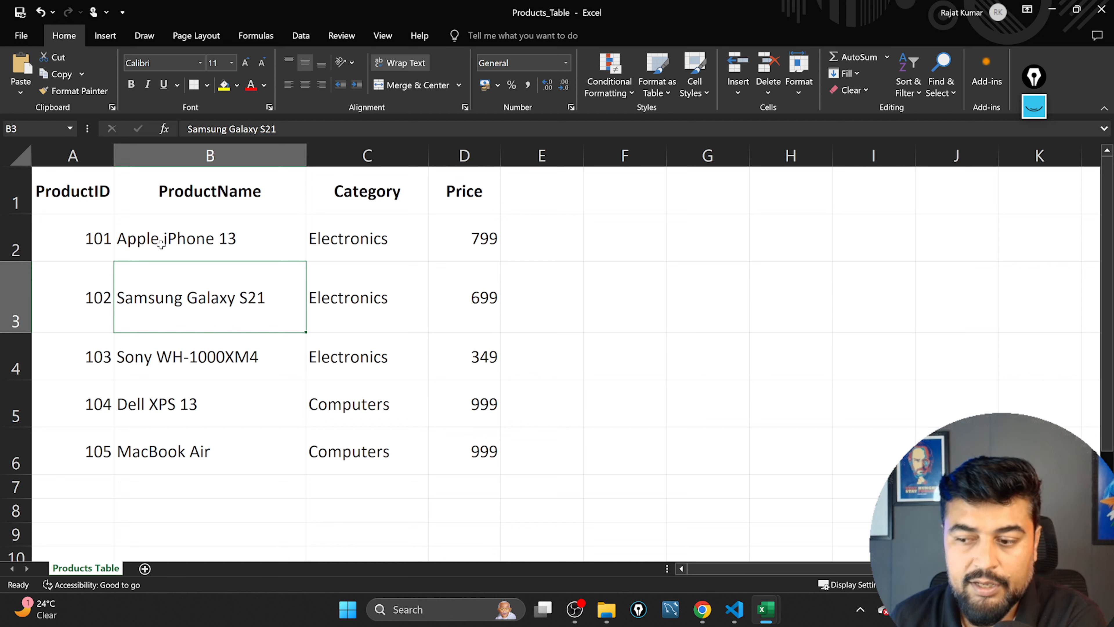
left_click_drag(161, 244, 333, 351)
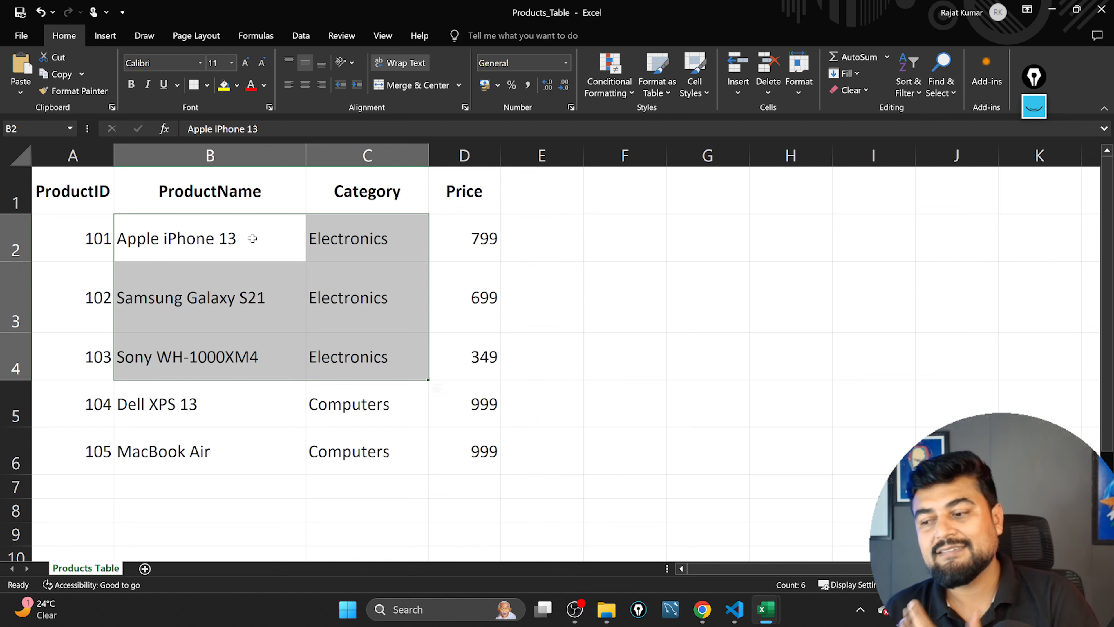
left_click_drag(237, 238, 381, 356)
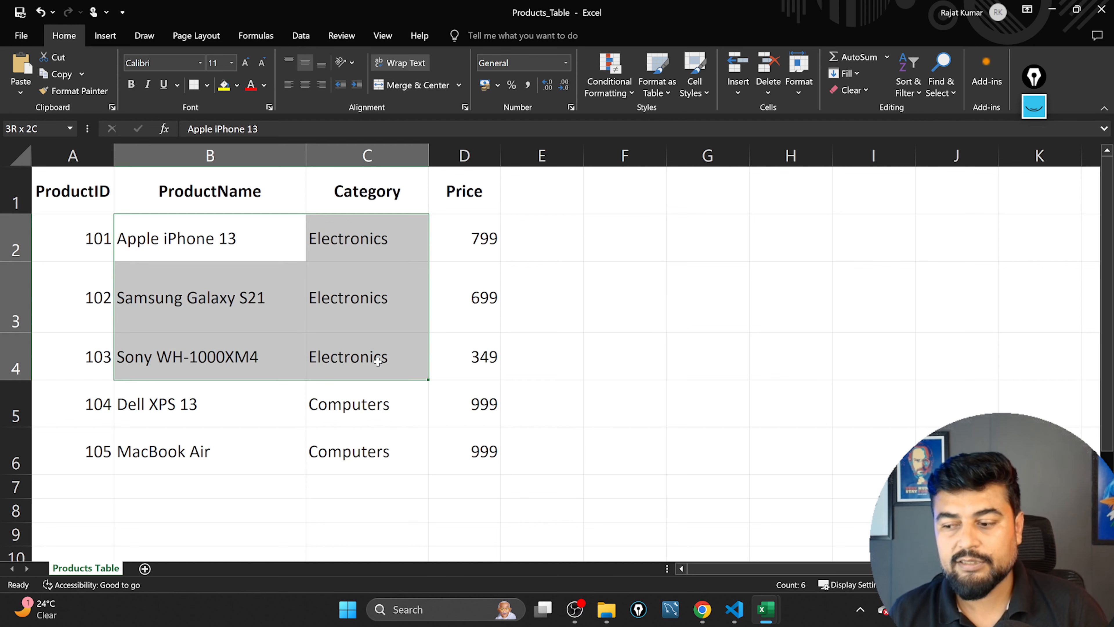
left_click(150, 404)
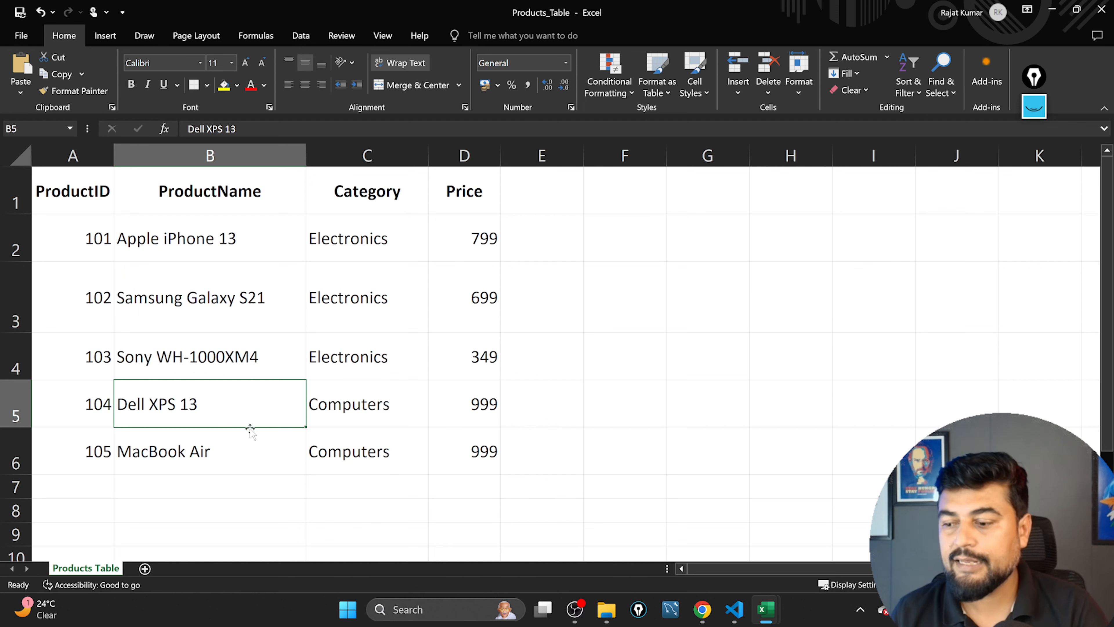
left_click(151, 452)
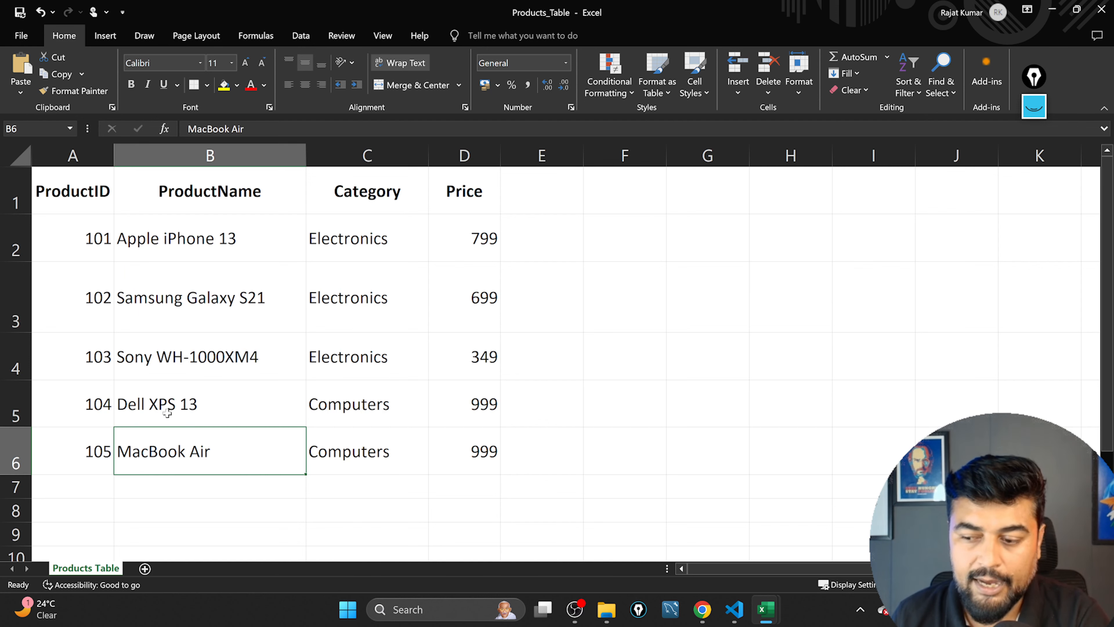
left_click_drag(167, 410, 319, 460)
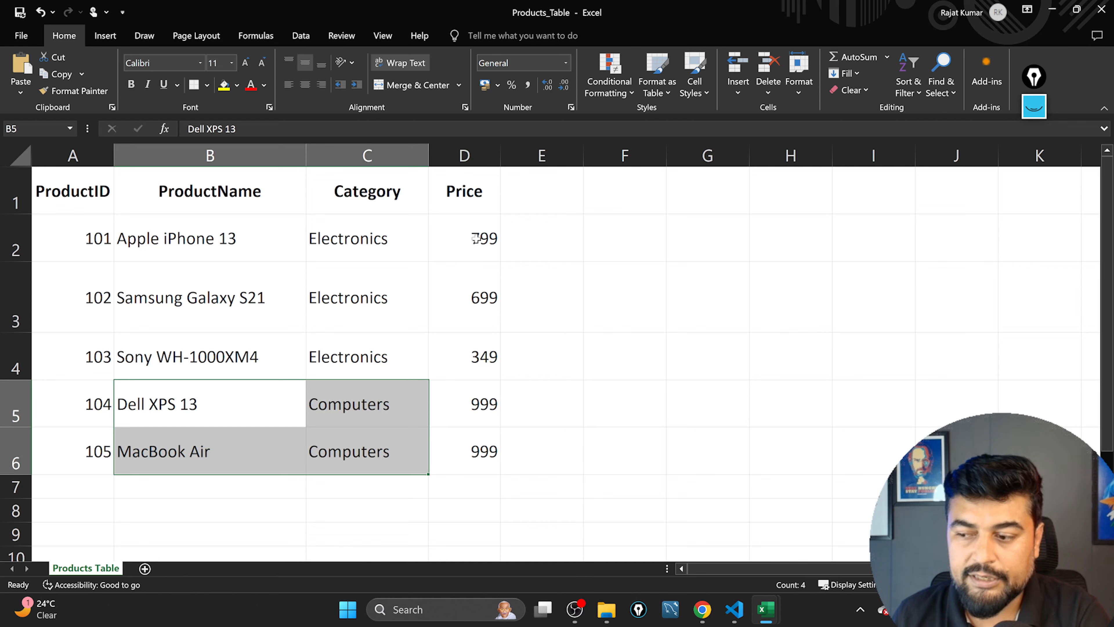
left_click_drag(477, 239, 480, 345)
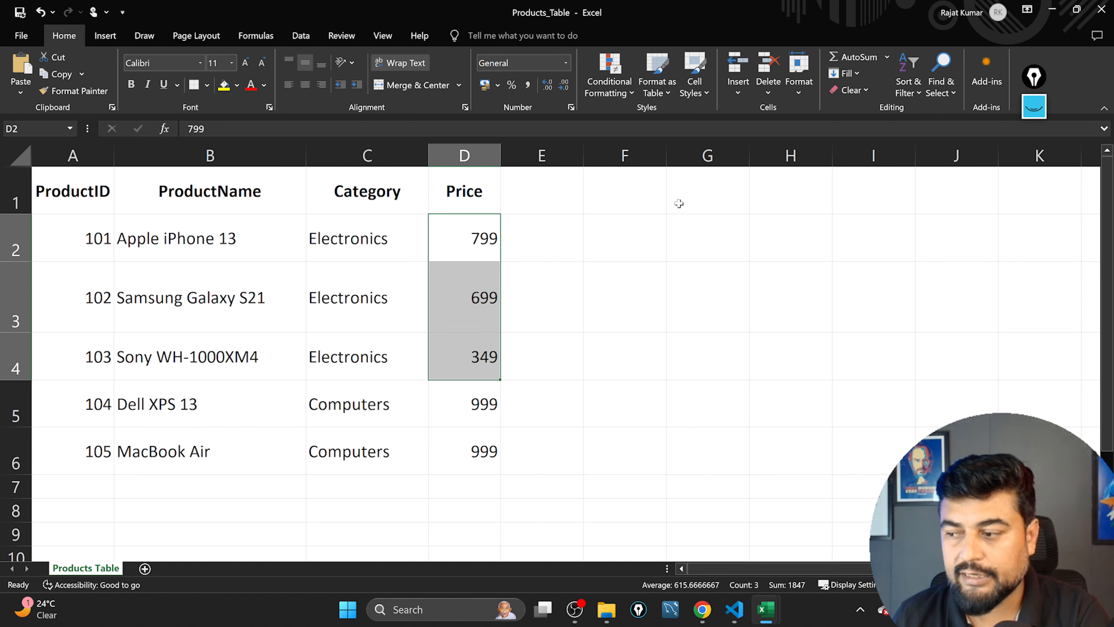
Step: Close Products_Table without saving the changes, and open the Sales_Table workbook in a maximized window
left_click(1101, 9)
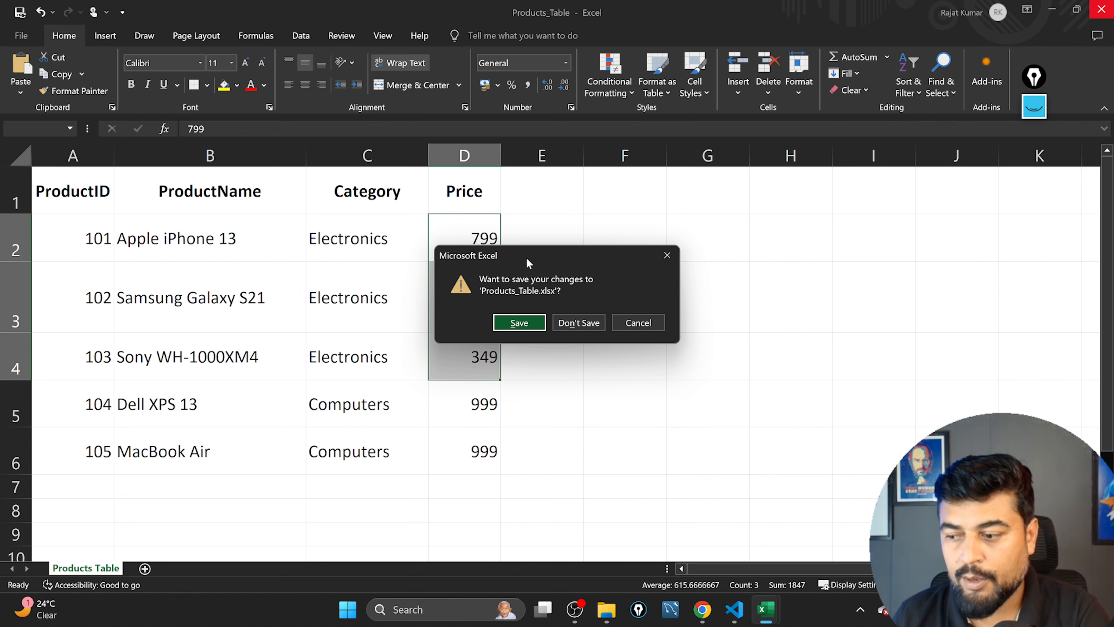
left_click(579, 322)
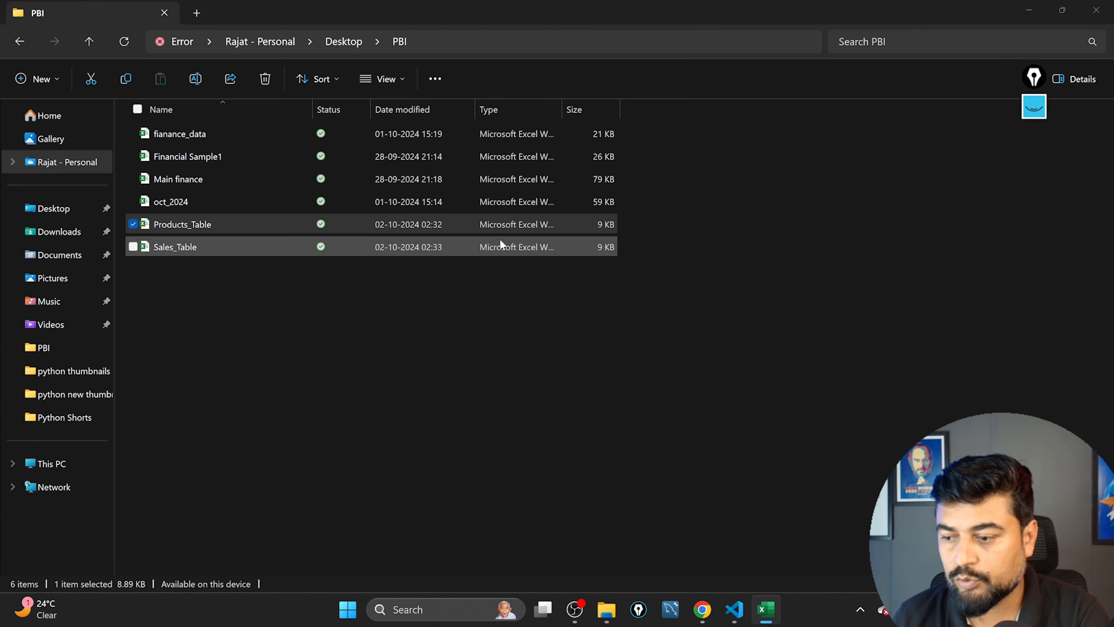
left_click(178, 251)
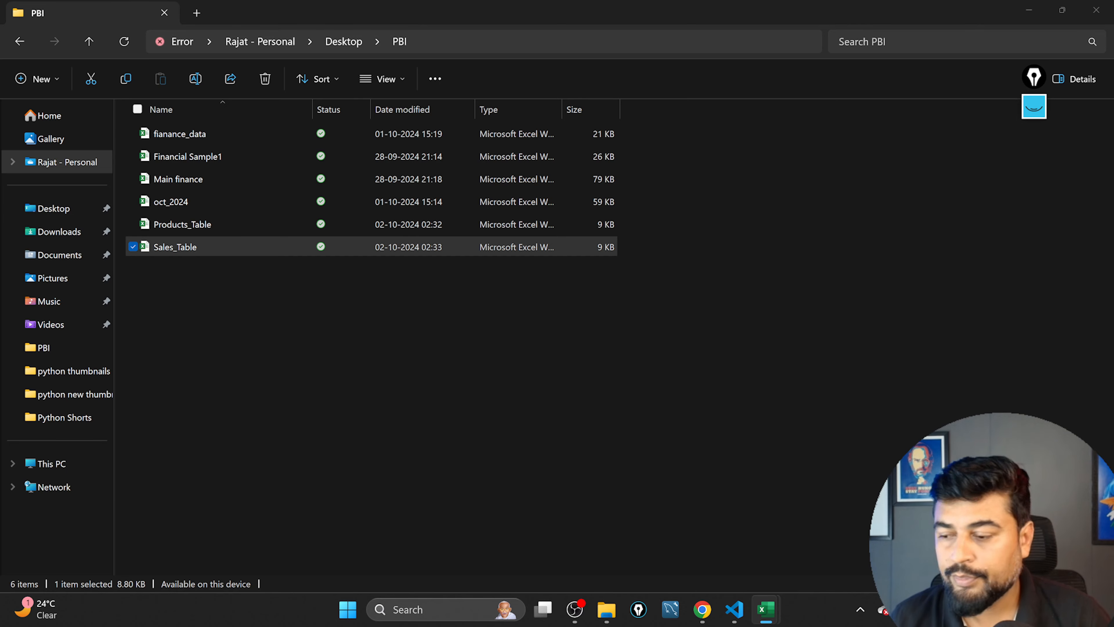
key("Return")
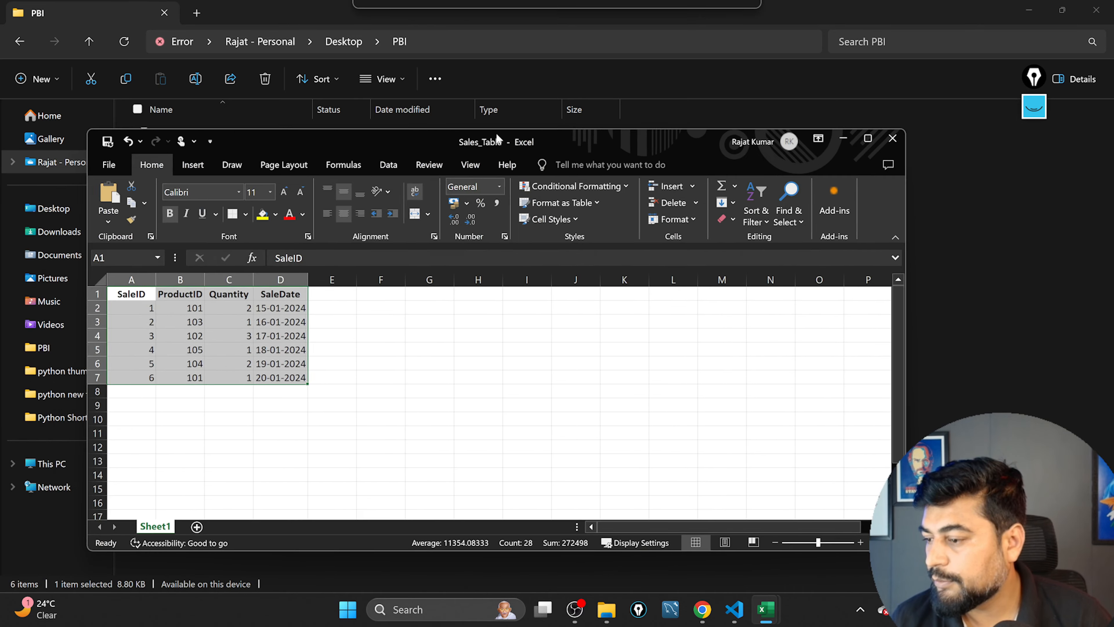
left_click(867, 144)
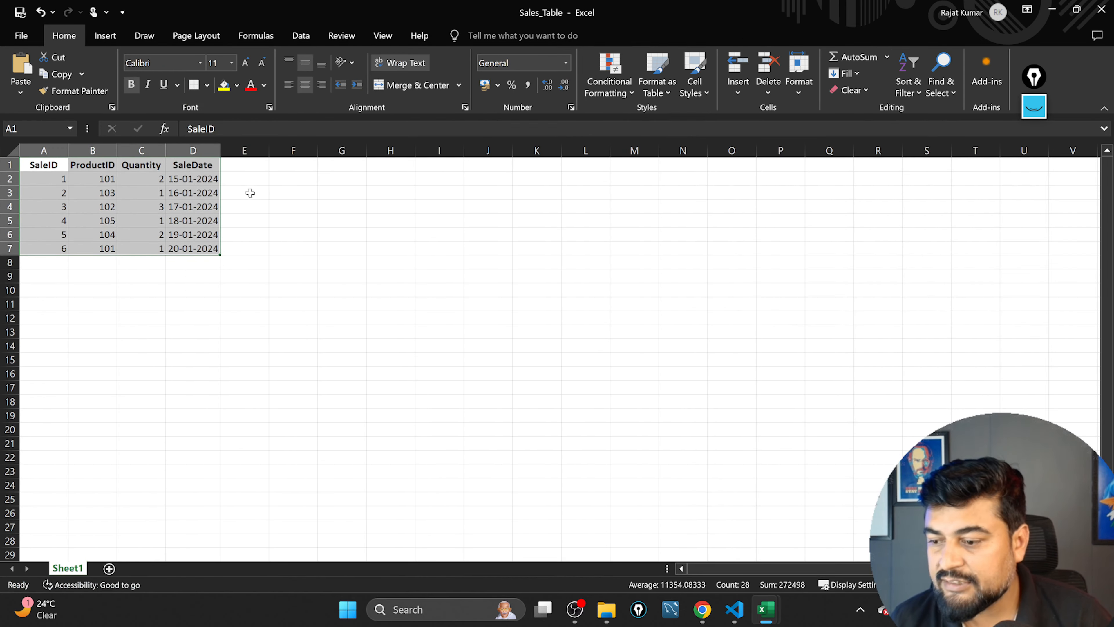
Step: Select the whole ProductID column in the enlarged sales table to inspect it
left_click(243, 234)
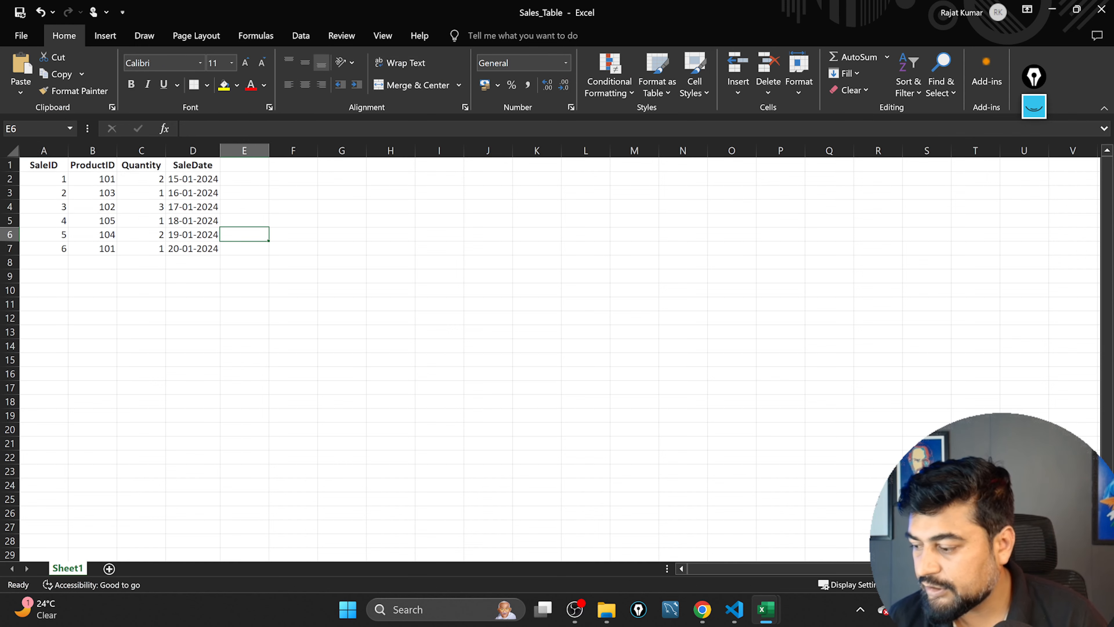
scroll(551, 352, "up", 1)
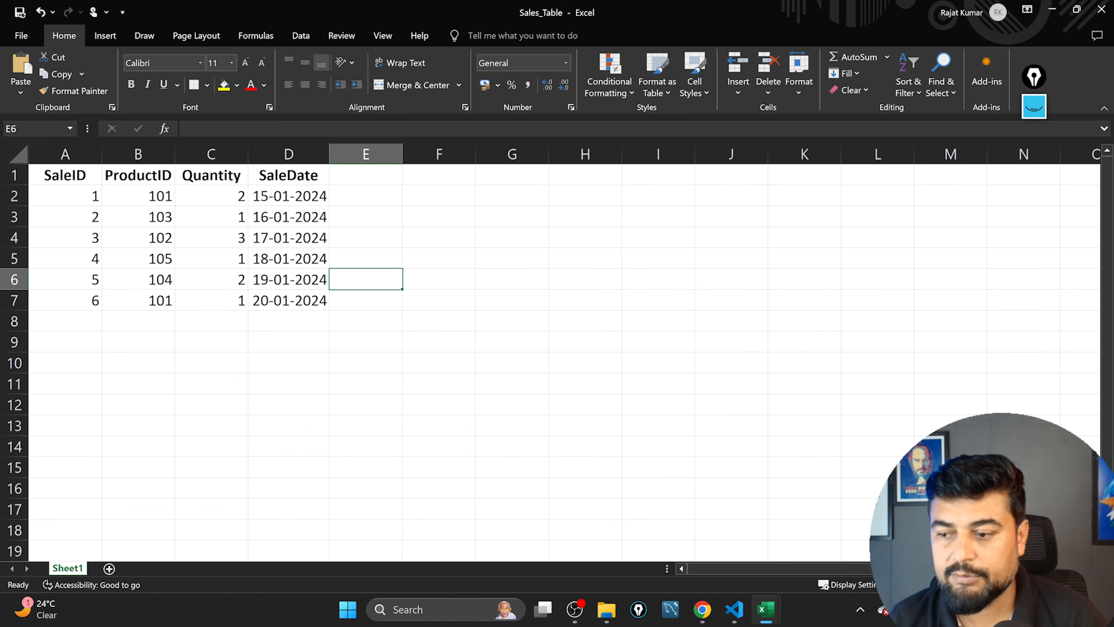
left_click(139, 158)
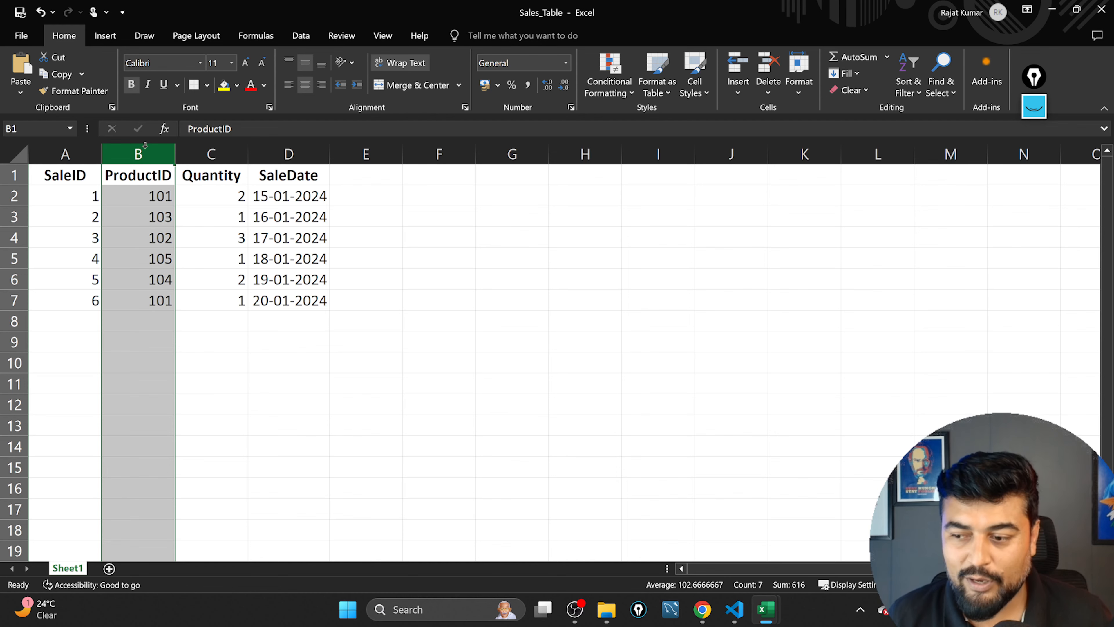
Step: Examine the product IDs in the sales table, including any repeats, along with the SaleID, Quantity and SaleDate columns
left_click(148, 193)
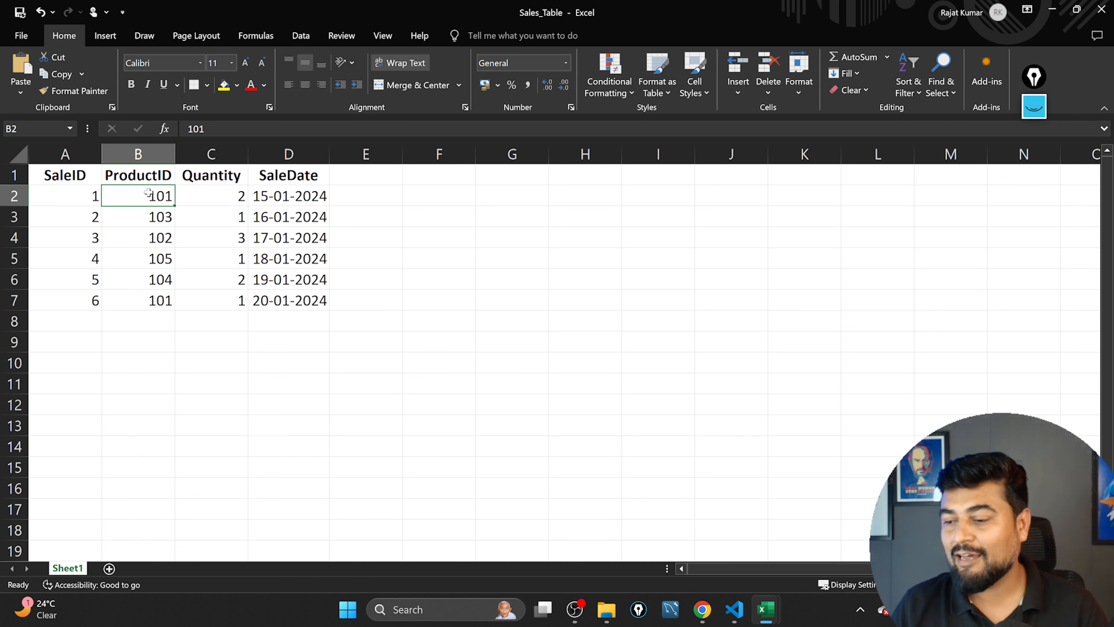
left_click(142, 214)
left_click(151, 239)
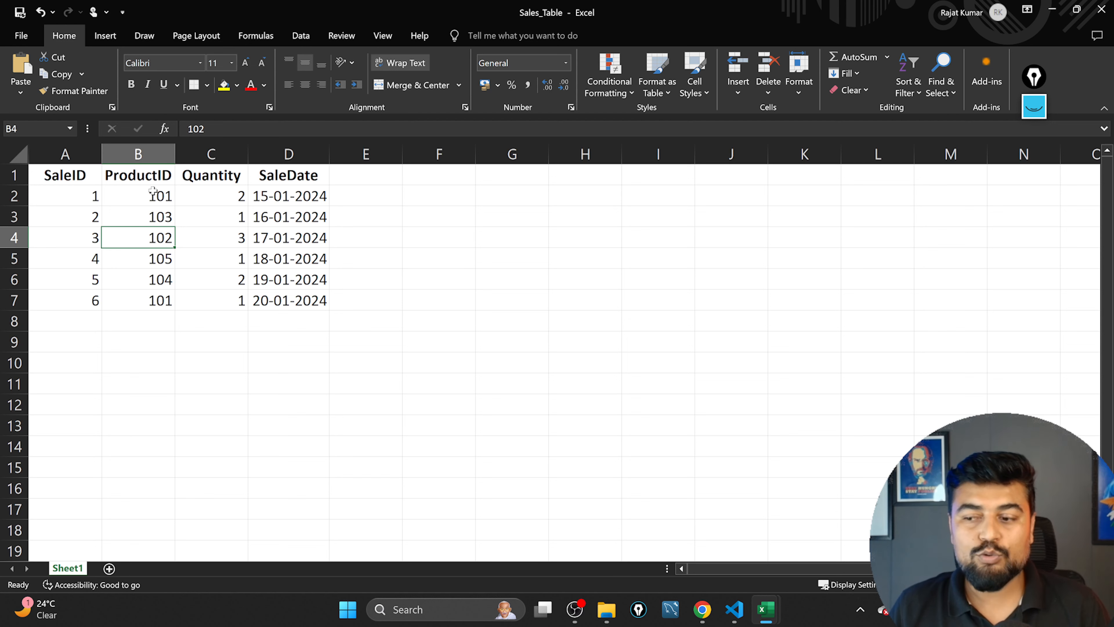
left_click_drag(153, 194, 159, 292)
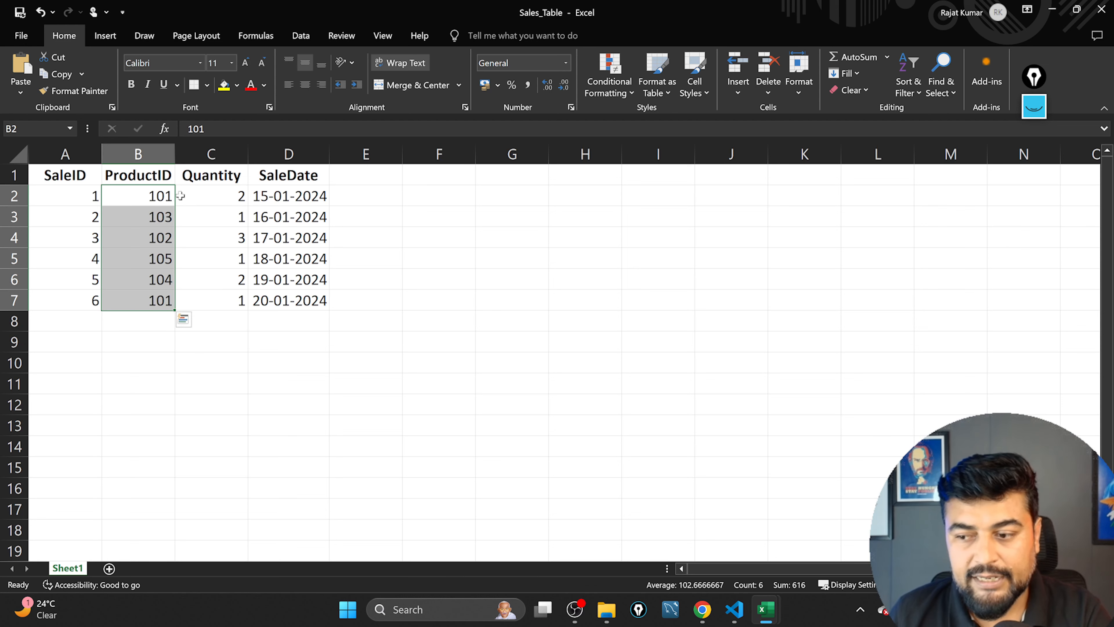
left_click(81, 176)
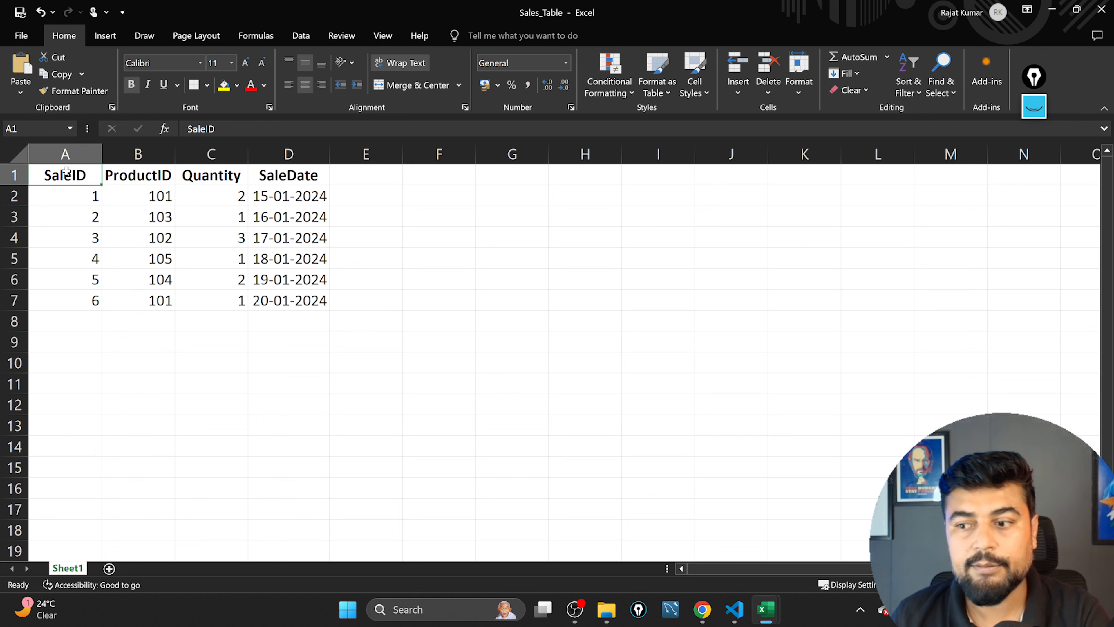
left_click(76, 161)
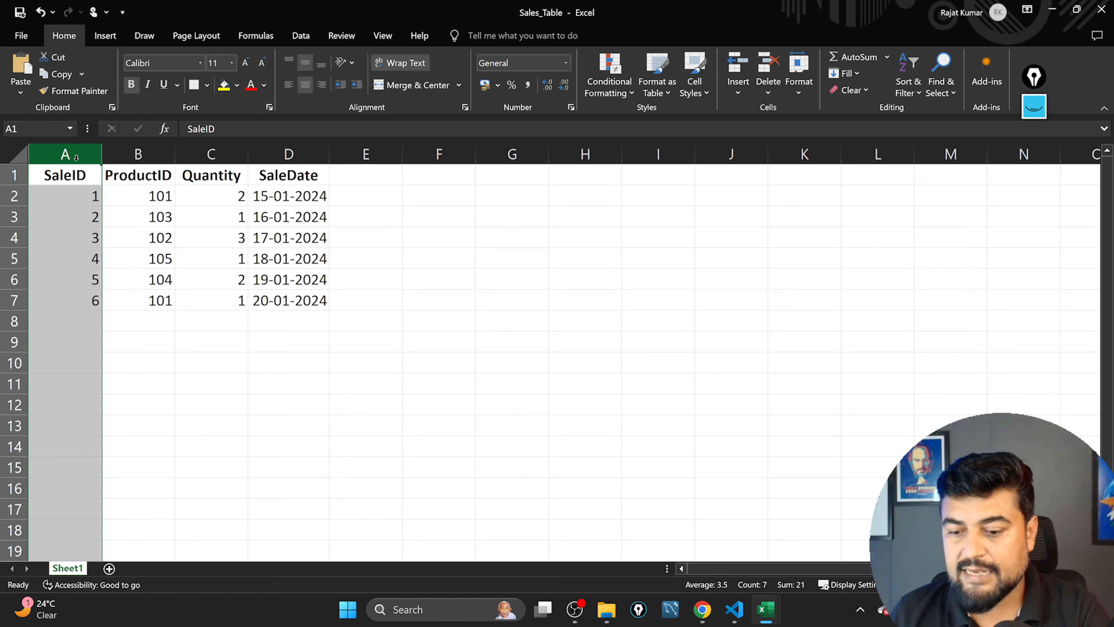
left_click(213, 159)
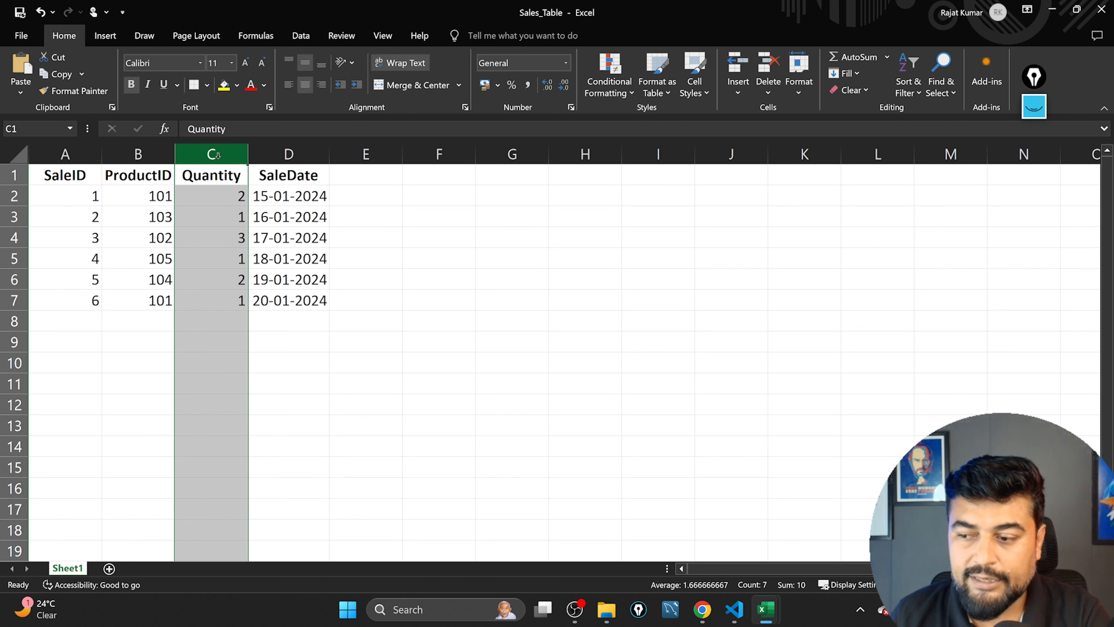
left_click(291, 155)
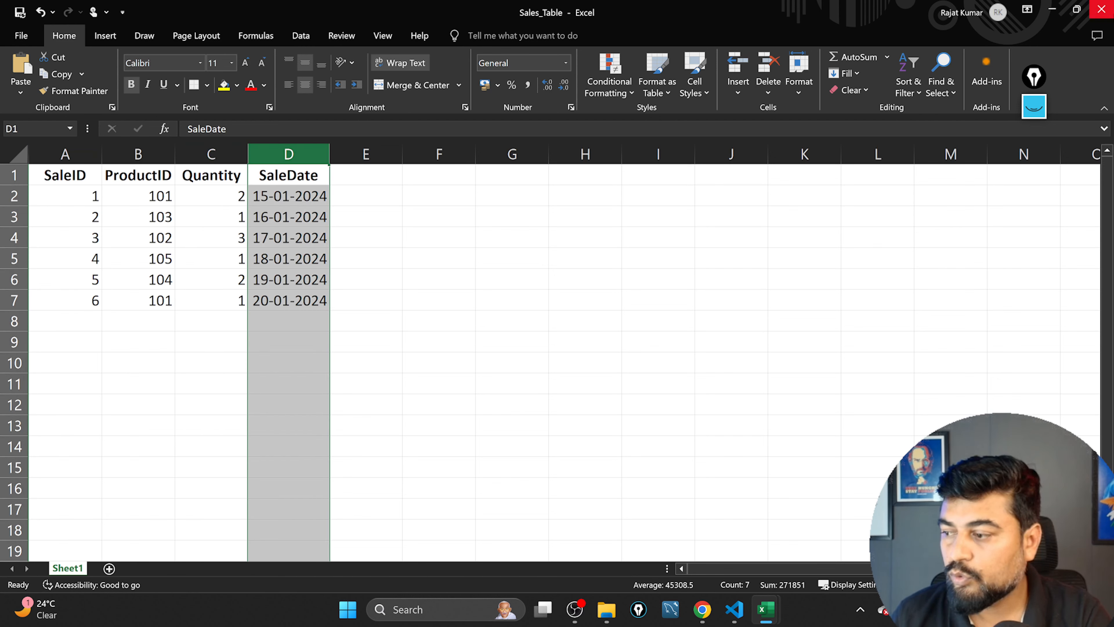
Step: Close the Sales_Table workbook, clear the remaining windows from the desktop and launch Power BI Desktop
left_click(1103, 10)
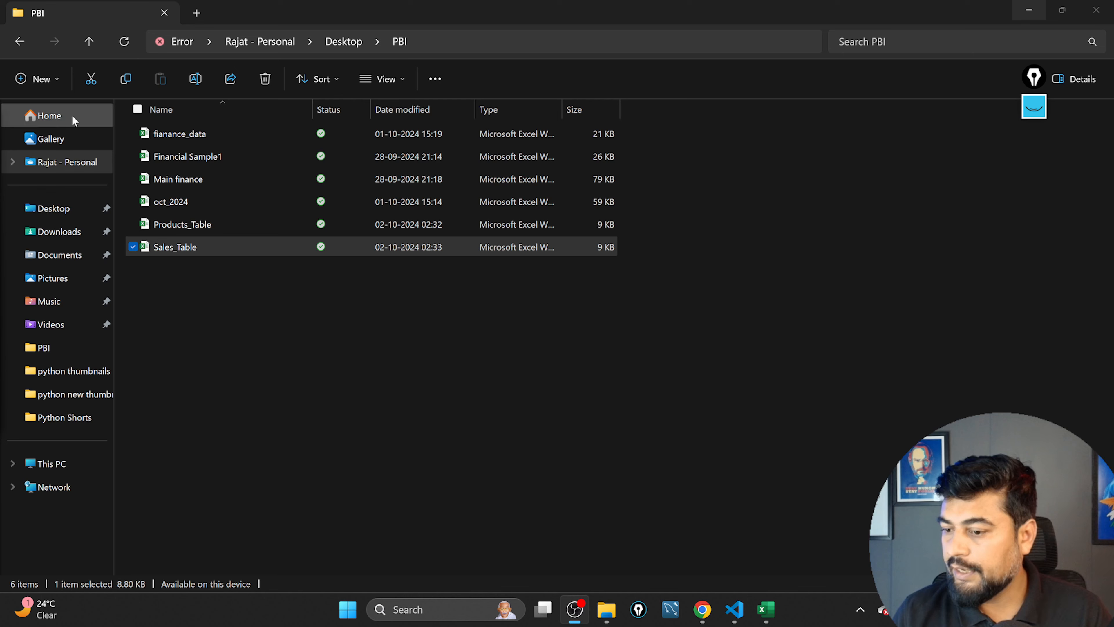
left_click(57, 211)
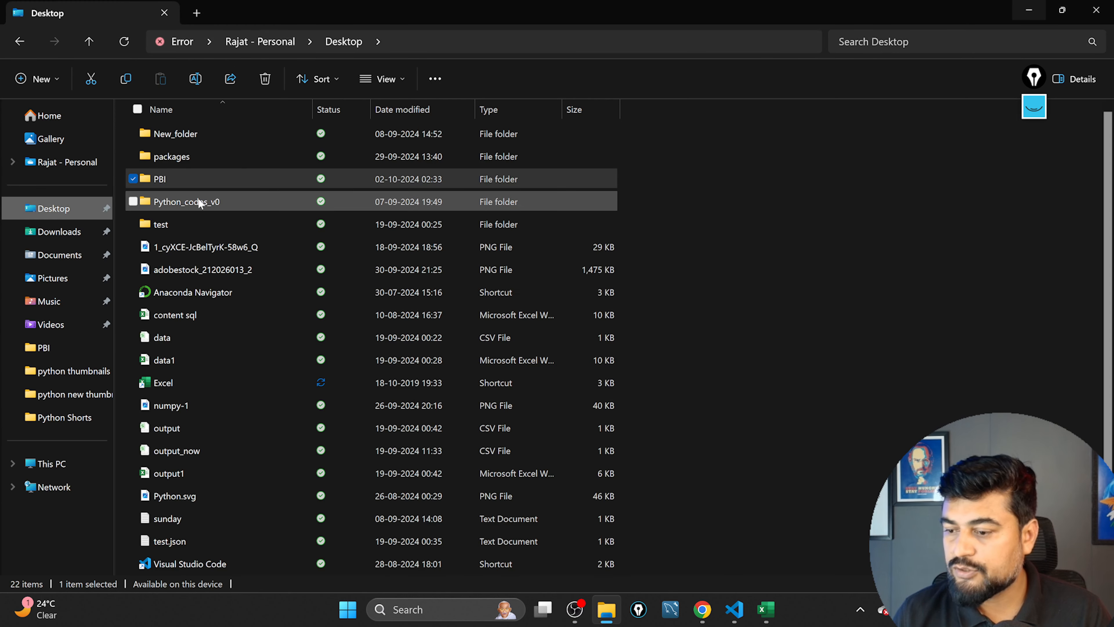
double_click(796, 7)
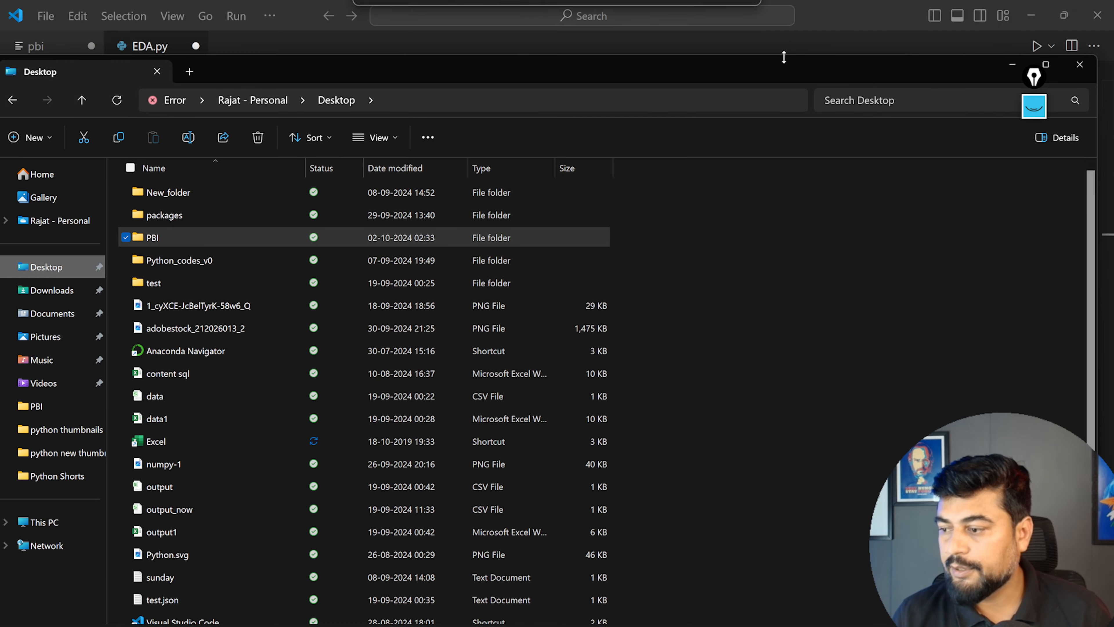
left_click(1013, 70)
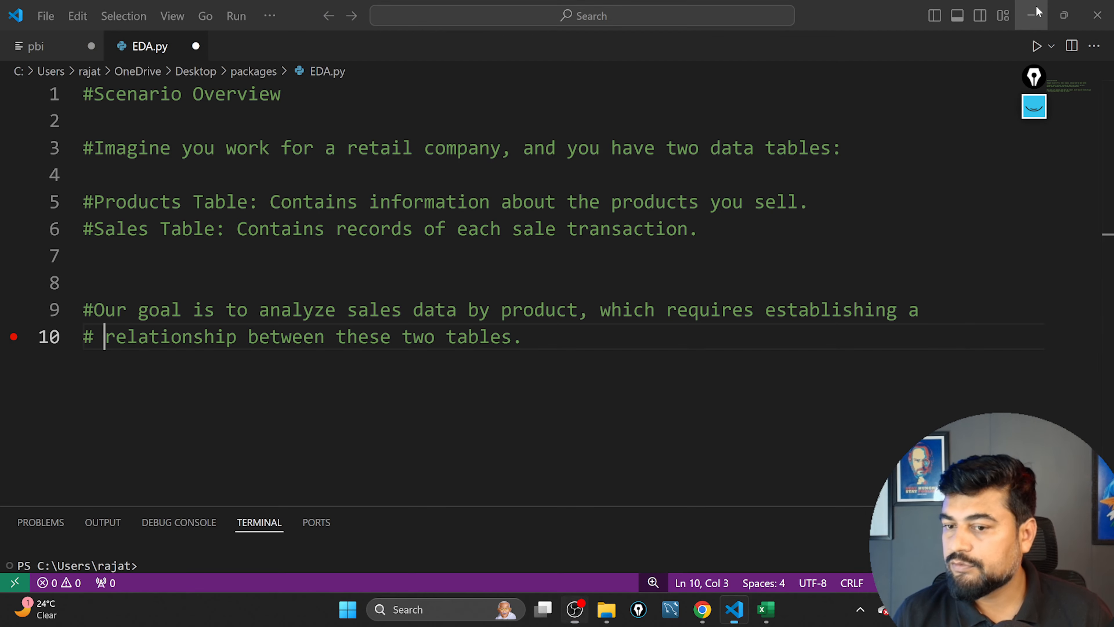
left_click(1031, 16)
left_click(208, 316)
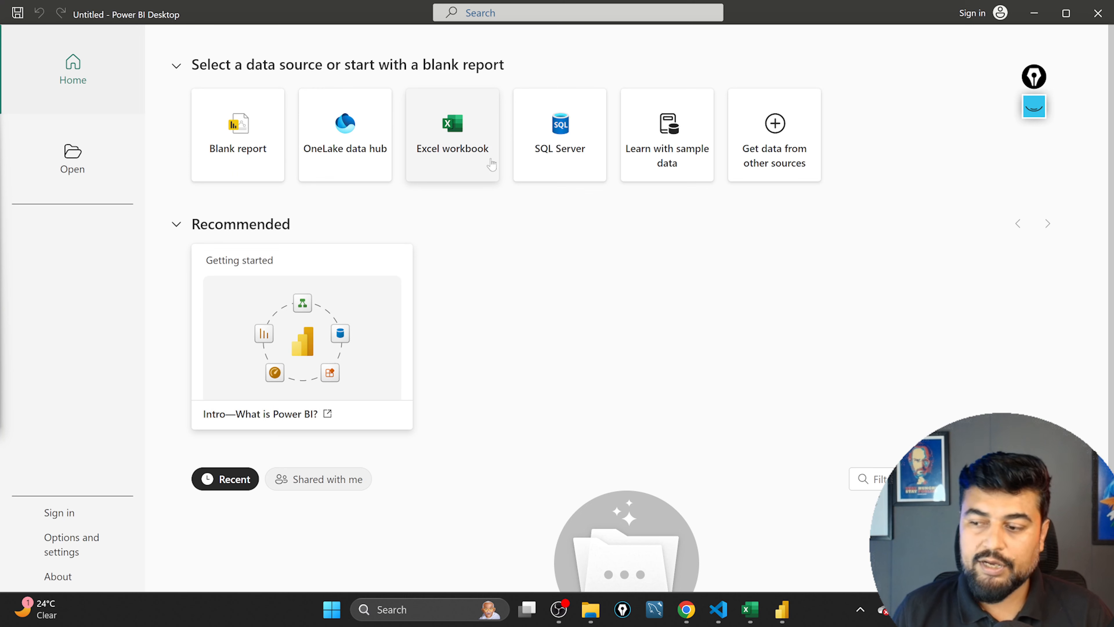
Step: Load the Products Table sheet from the Products_Table Excel workbook in the desktop's PBI folder
left_click(452, 131)
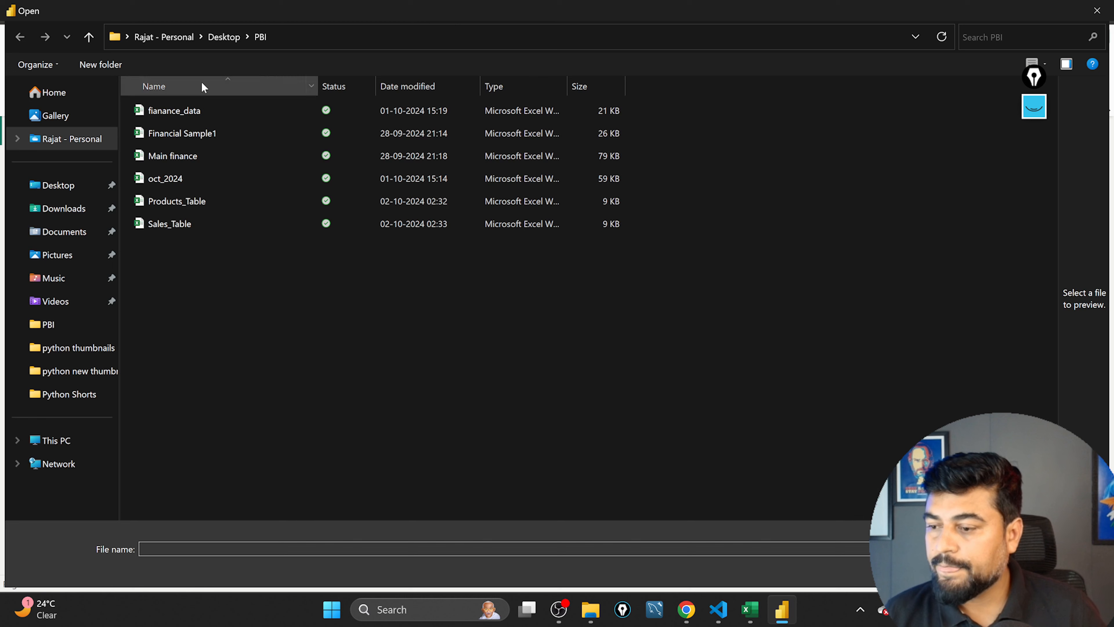
left_click(226, 38)
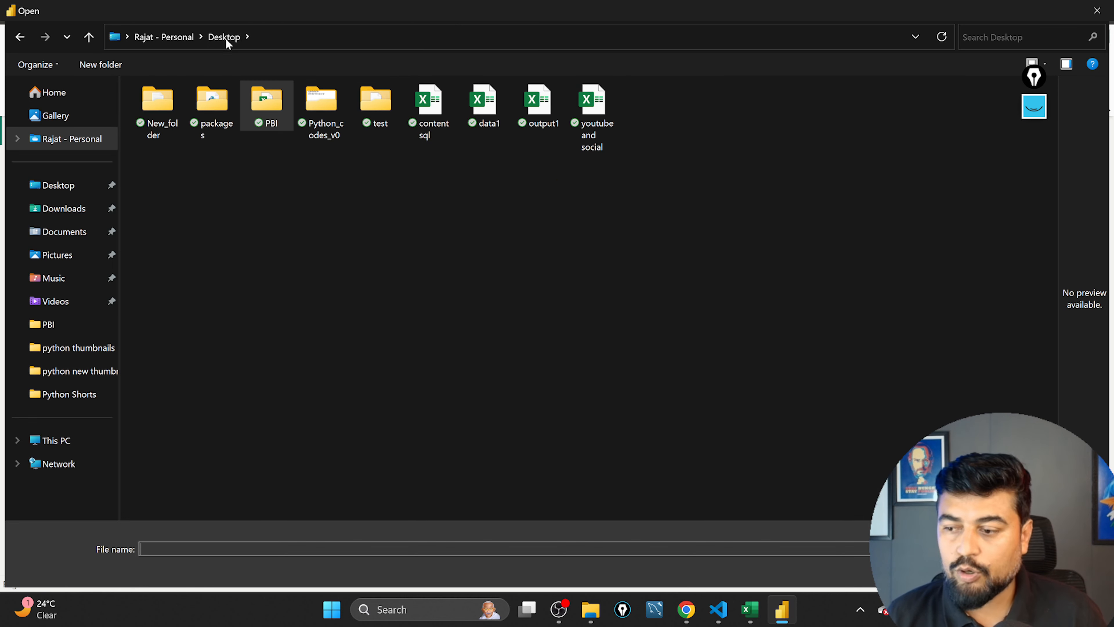
double_click(266, 101)
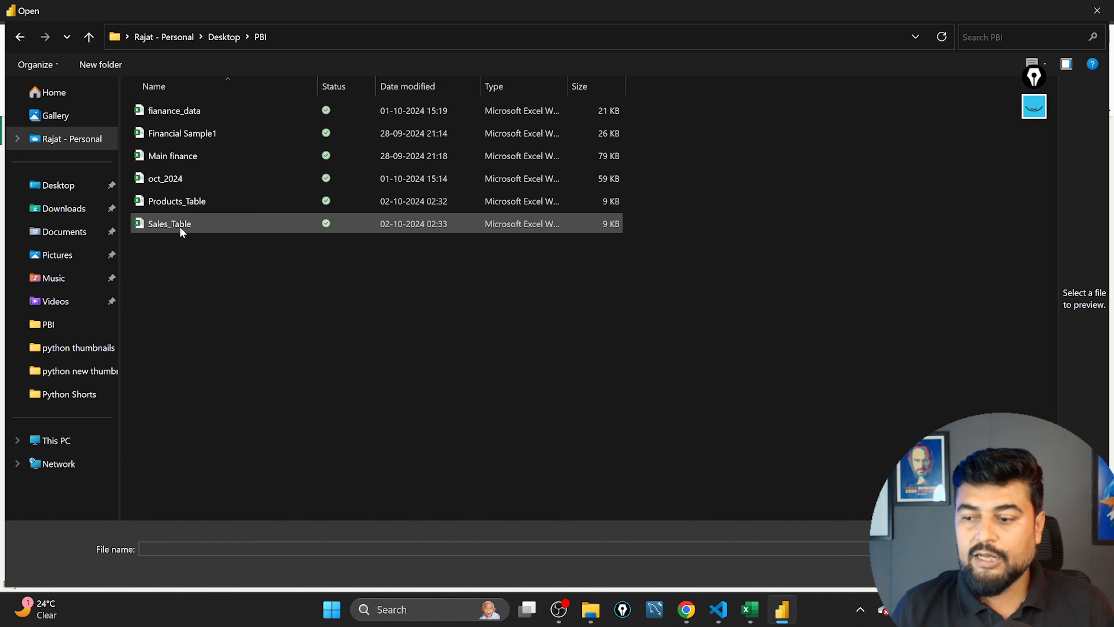
double_click(176, 201)
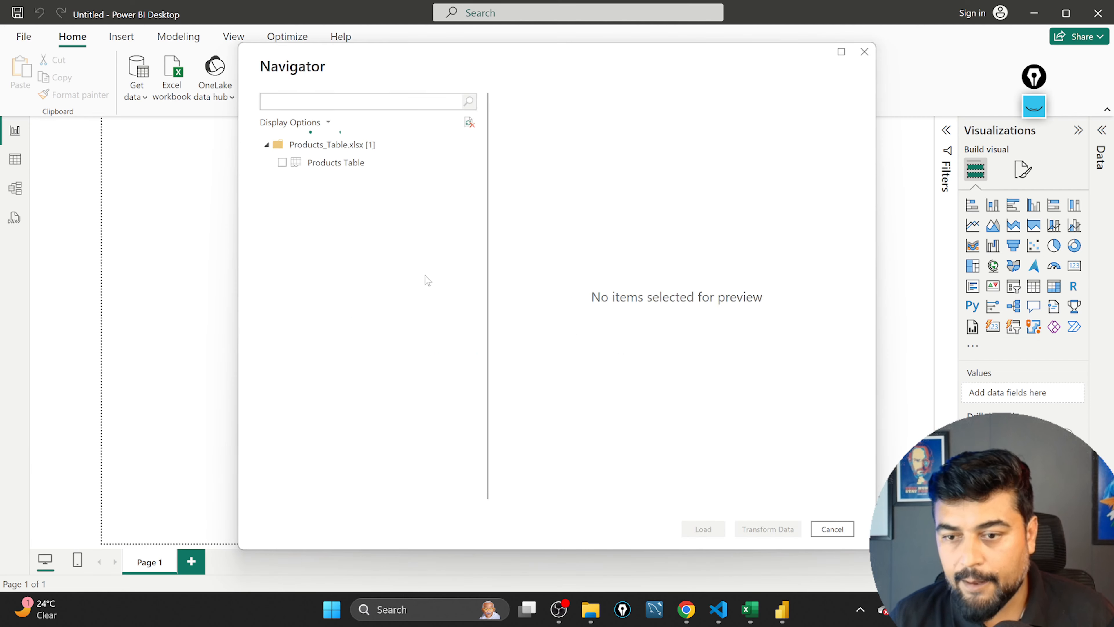
left_click(282, 162)
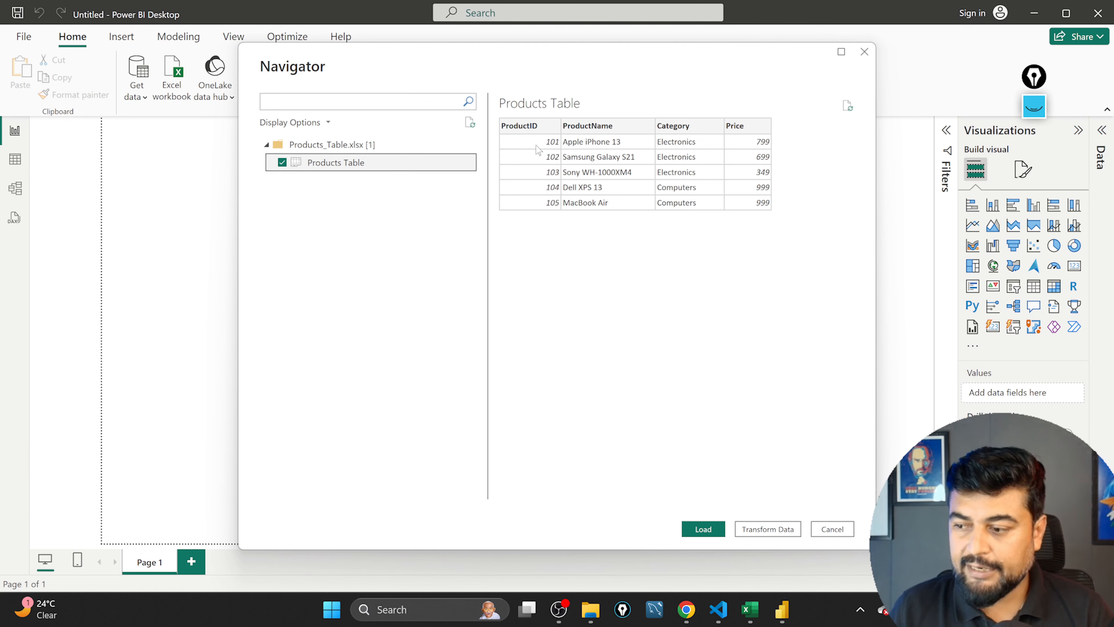
left_click(698, 532)
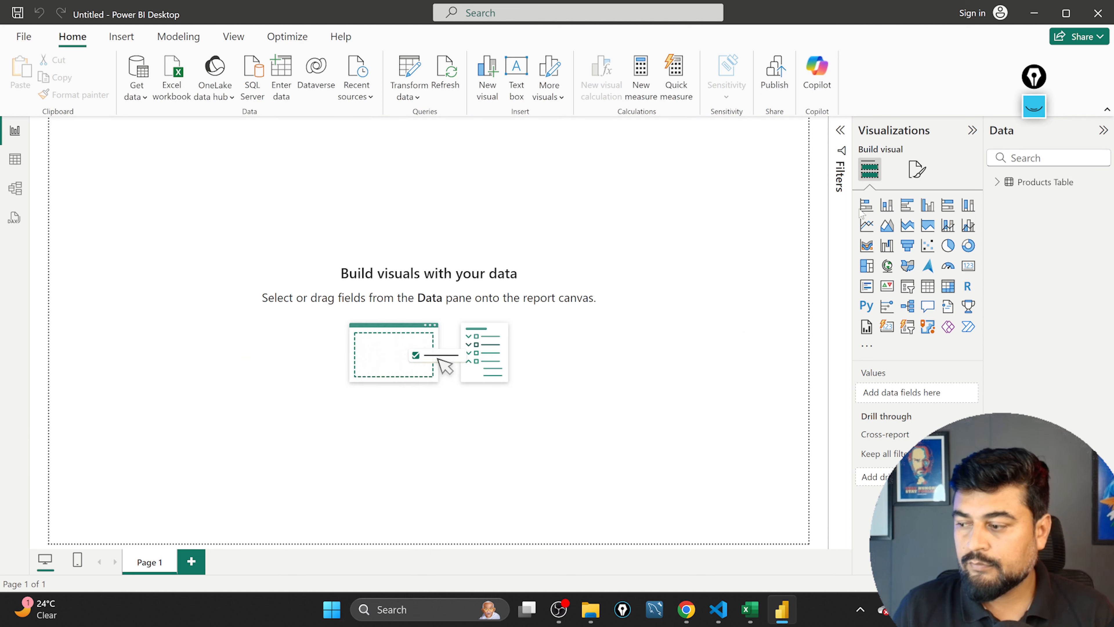
Step: Examine the fields and rows of the loaded Products Table, and return to the report canvas
left_click(997, 184)
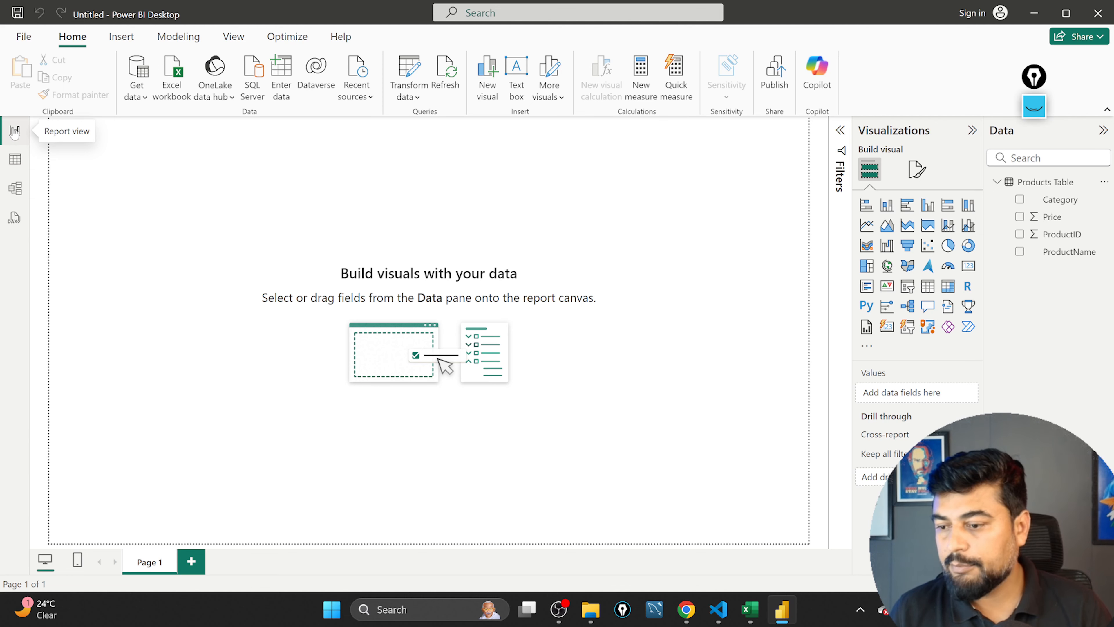
left_click(14, 159)
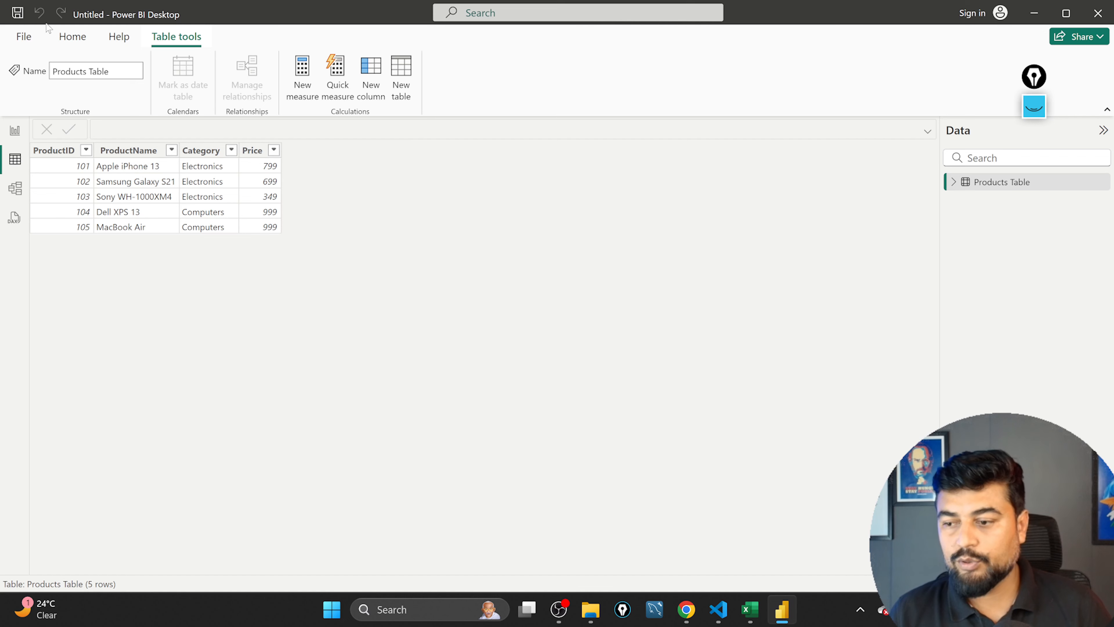
left_click(24, 35)
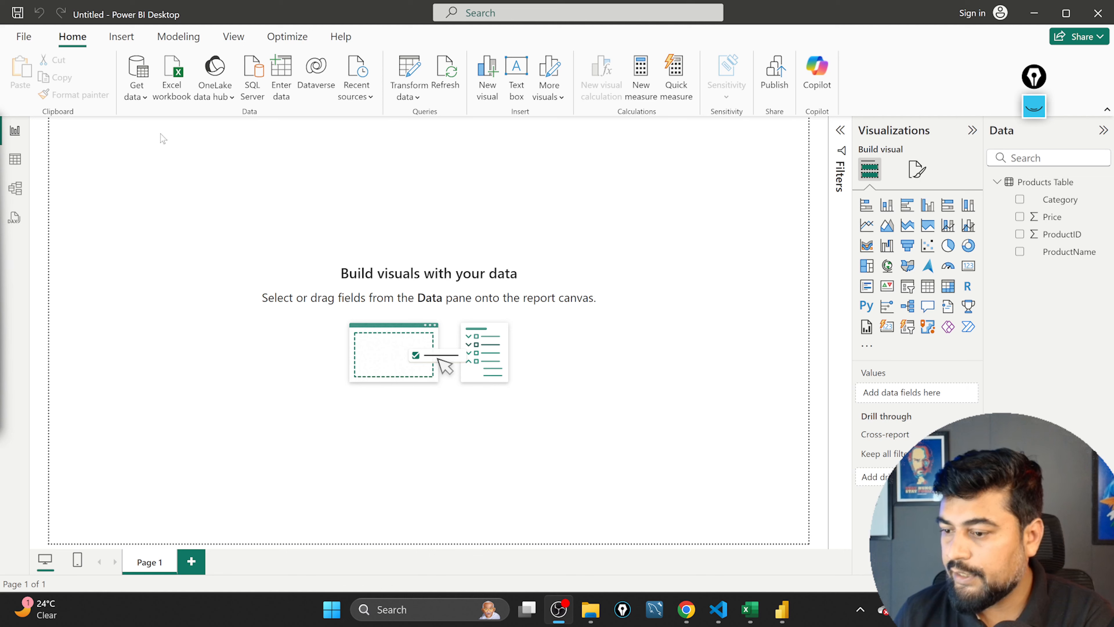
Step: Load Sheet1 from the Sales_Table Excel workbook as a second data source
left_click(141, 99)
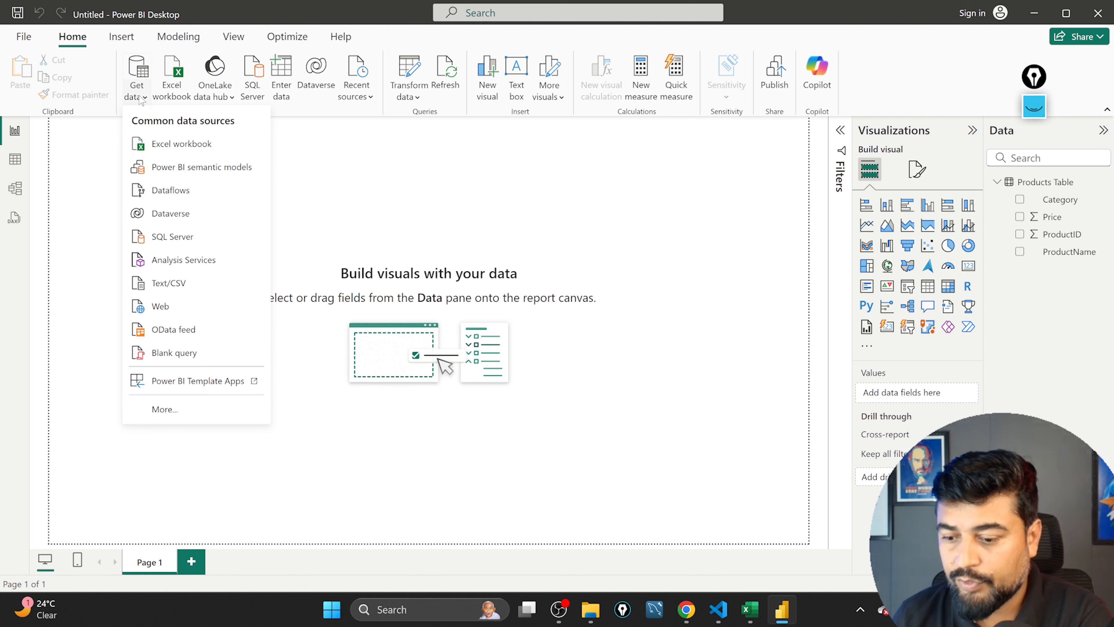
left_click(160, 146)
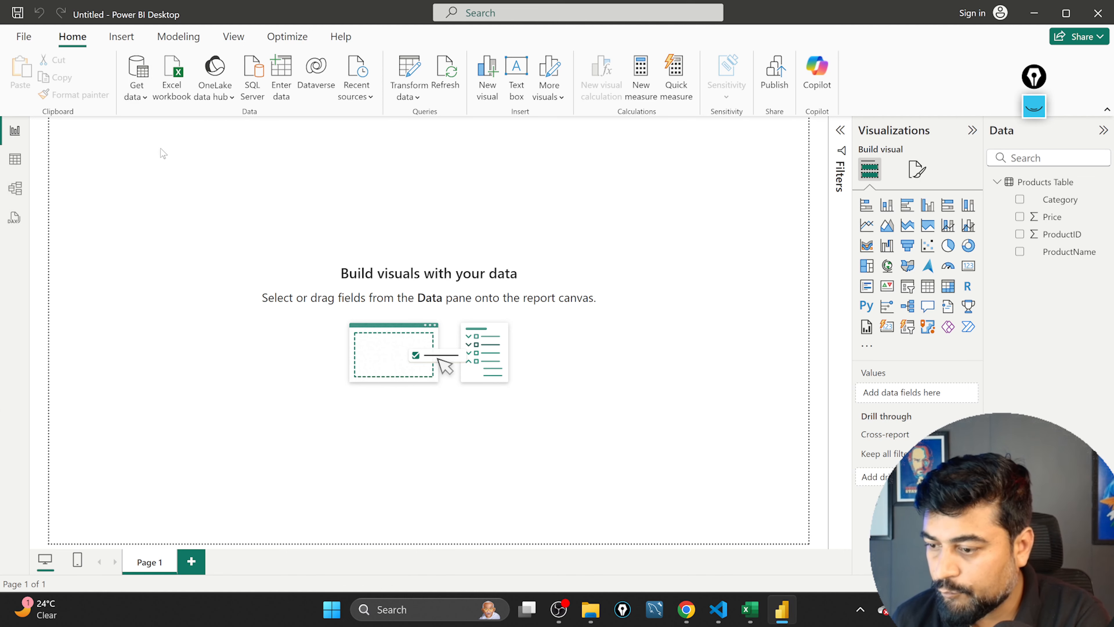
double_click(184, 222)
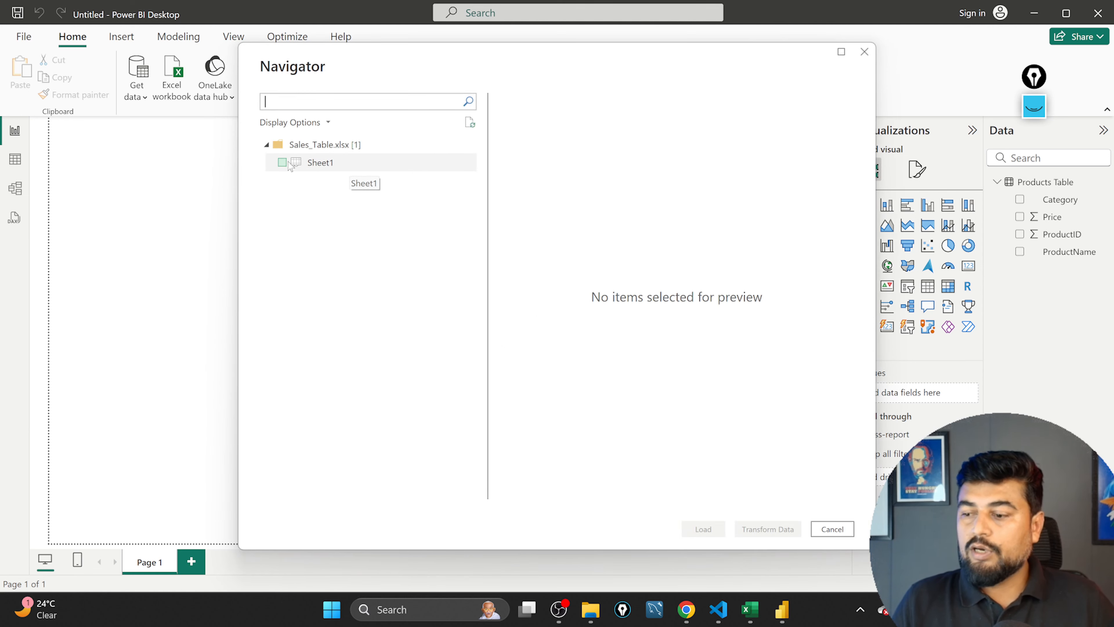
left_click(283, 163)
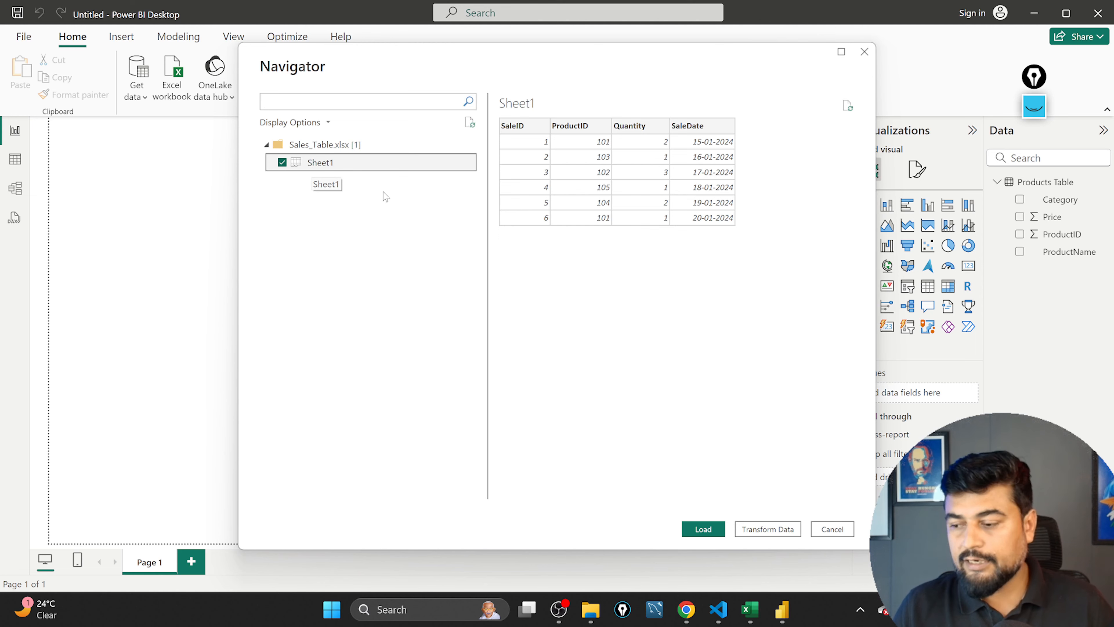
left_click(704, 529)
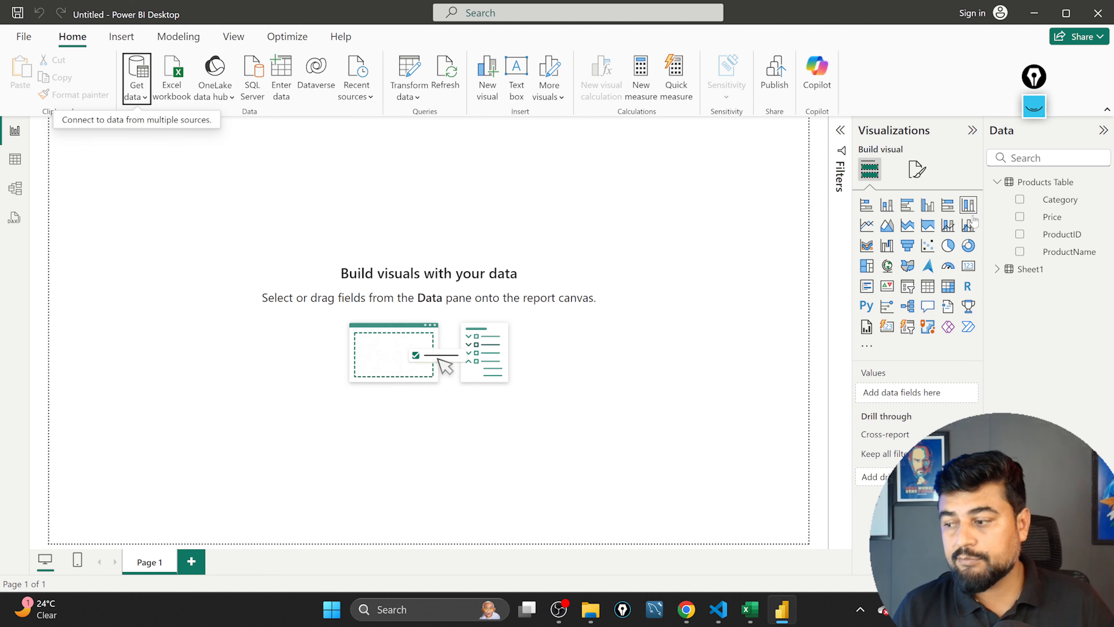
Step: Expand Products Table and Sheet1 in the data list and review their fields in the report and table views
left_click(1049, 183)
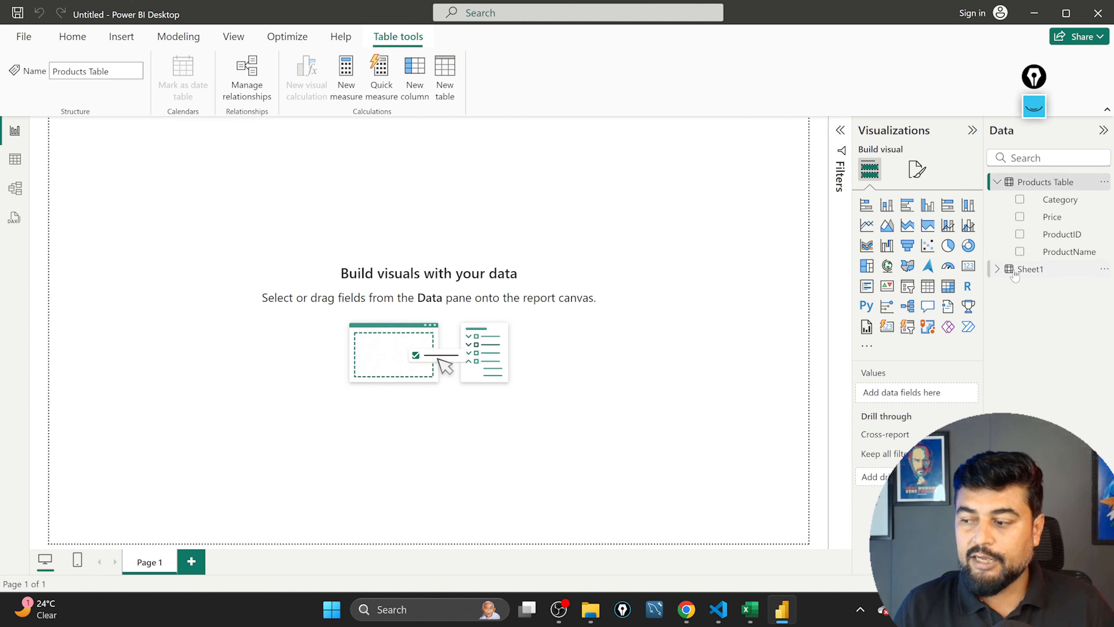
left_click(997, 269)
left_click(23, 161)
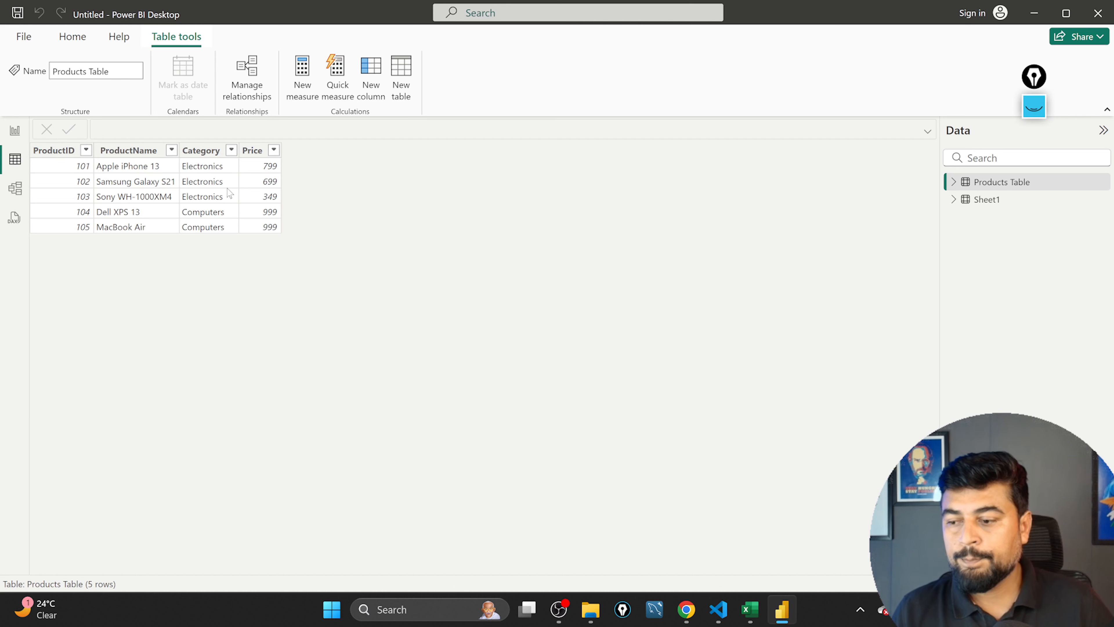
left_click(954, 181)
left_click(954, 269)
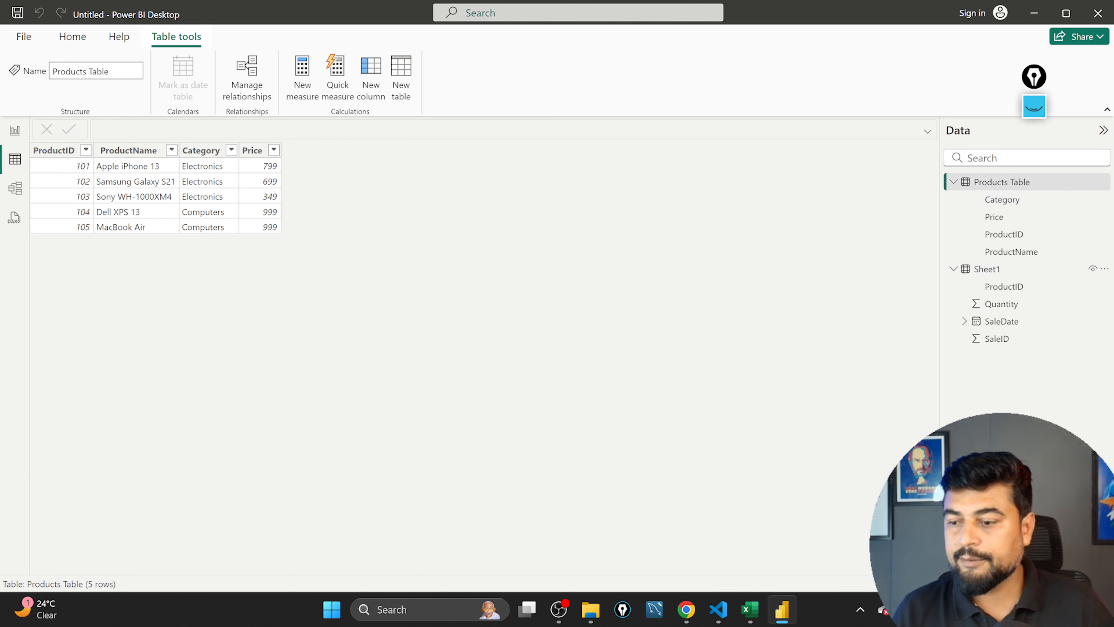
left_click(15, 130)
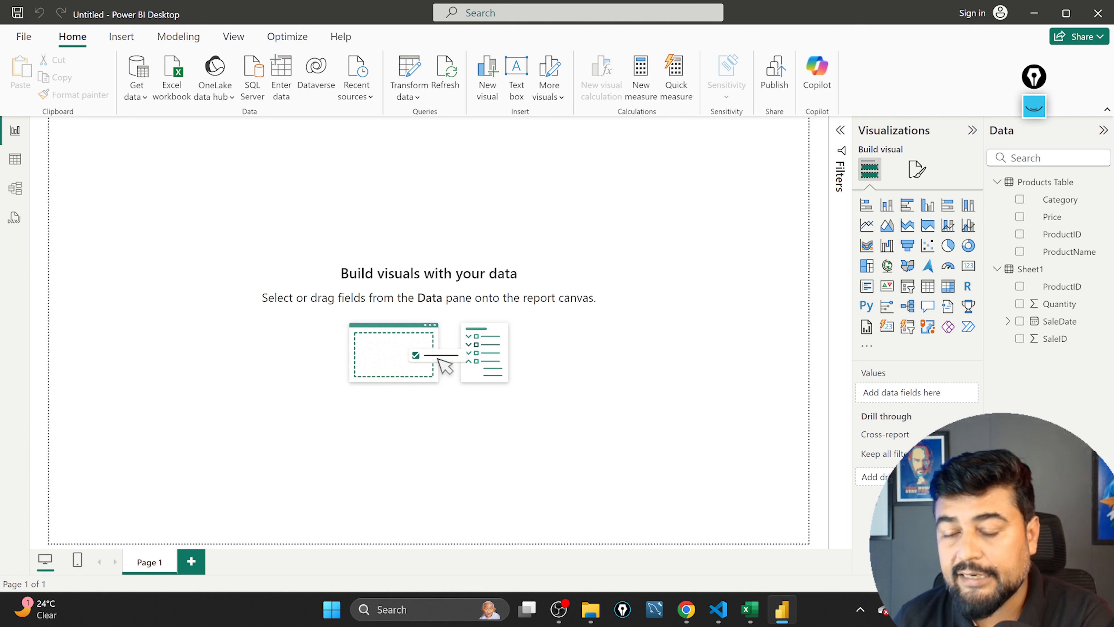
Step: Recheck the loaded tables and open the Model view to examine how Products Table and Sheet1 are related
key("alt+Tab")
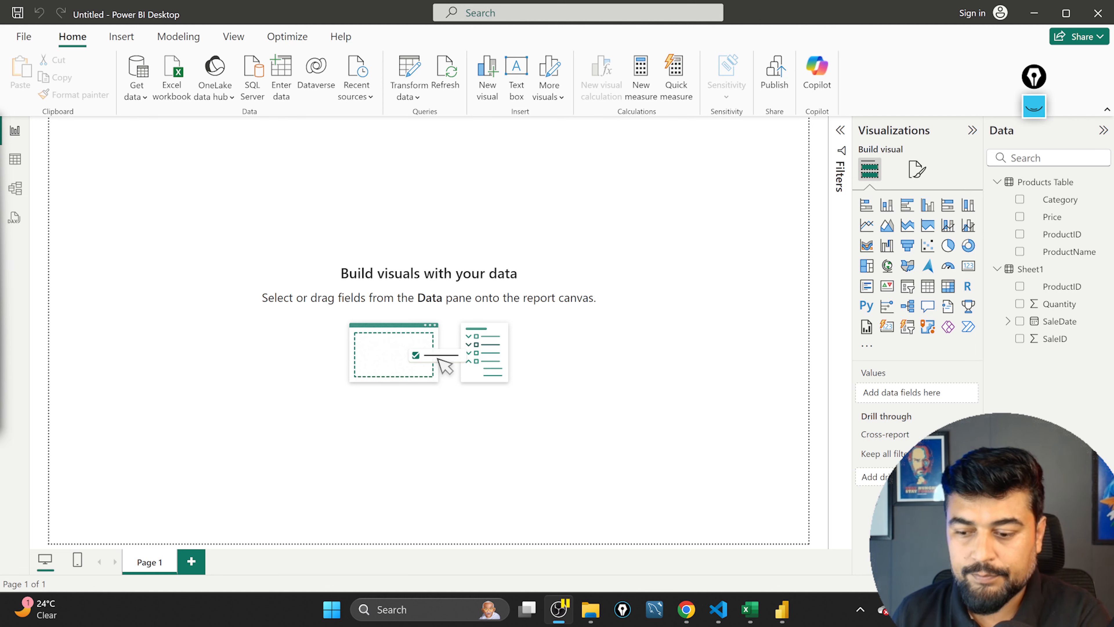
left_click(14, 159)
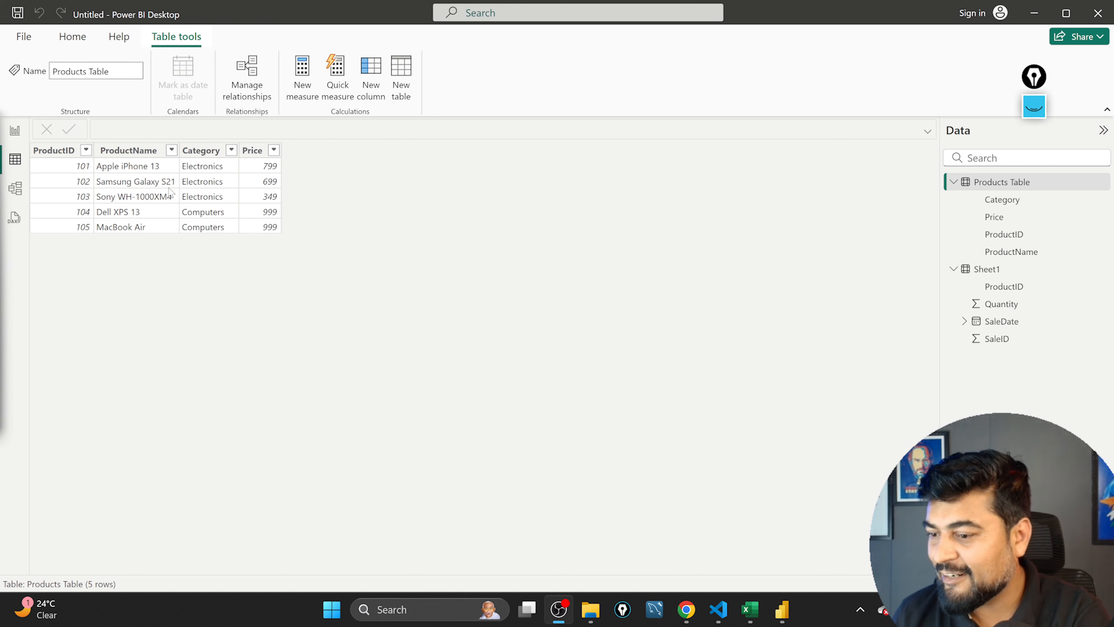
left_click(14, 131)
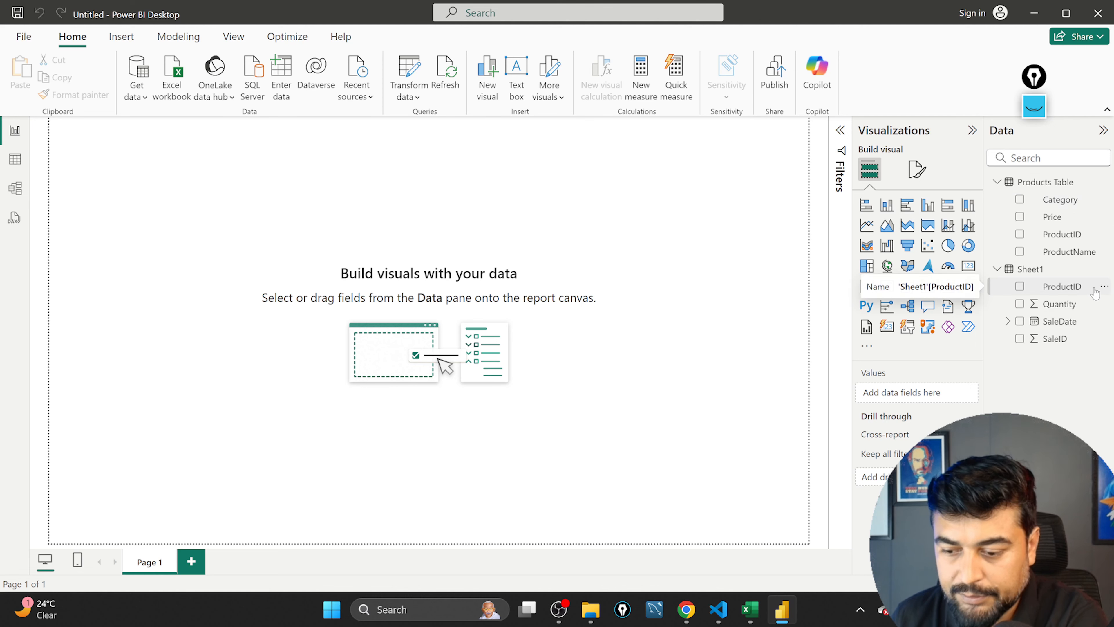
left_click(15, 160)
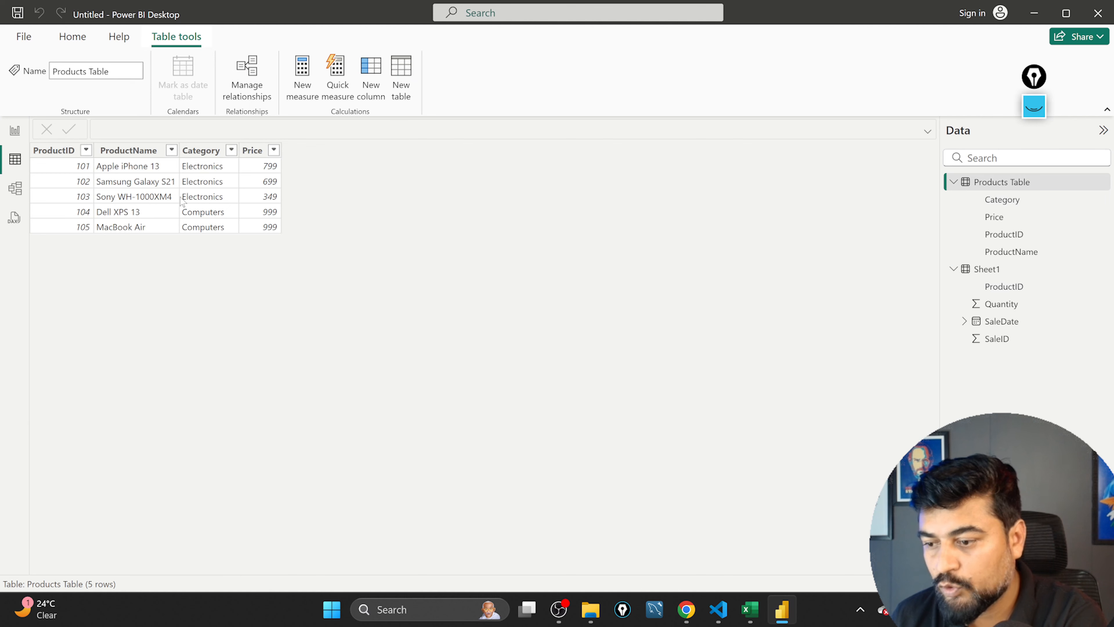
left_click(15, 192)
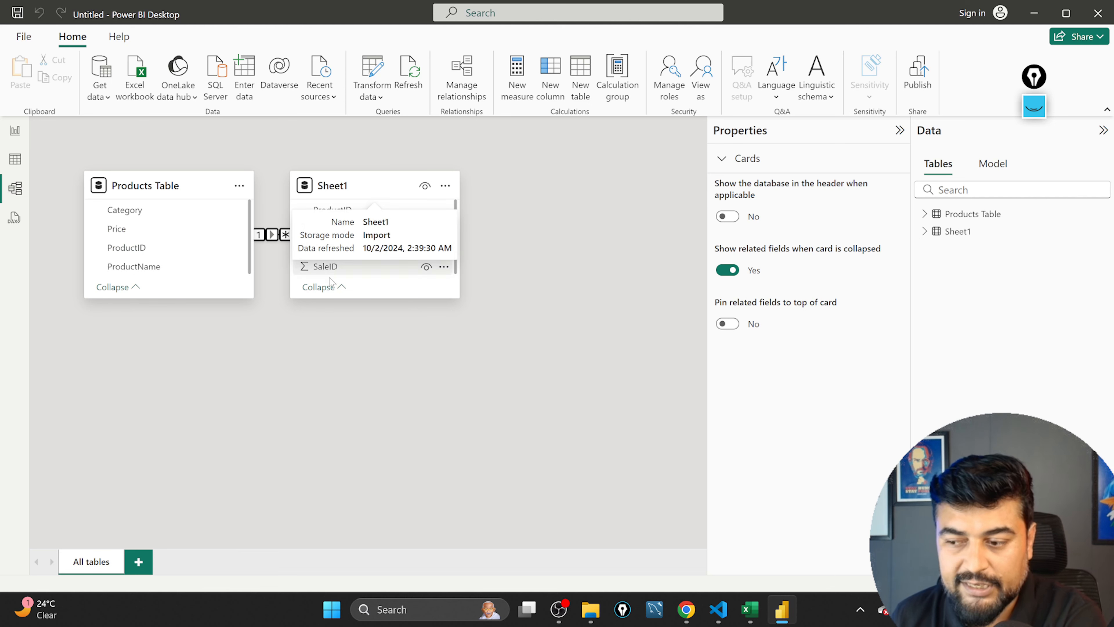
Step: Look over the DAX query view and the Products Table rows, and return to the Model view to review the relationship
left_click(14, 218)
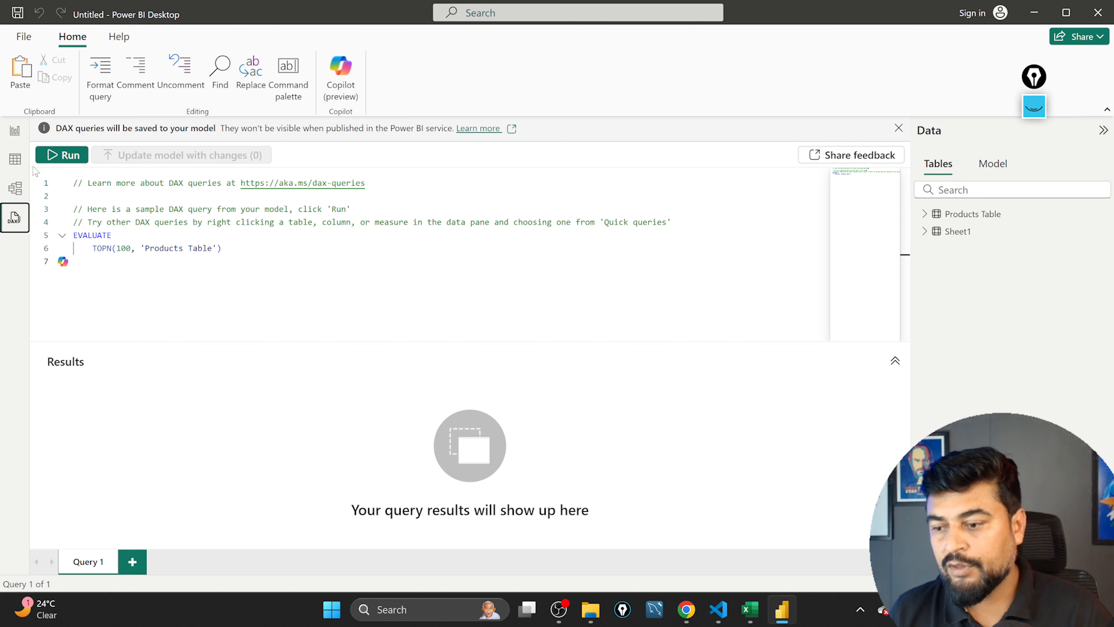
left_click(17, 162)
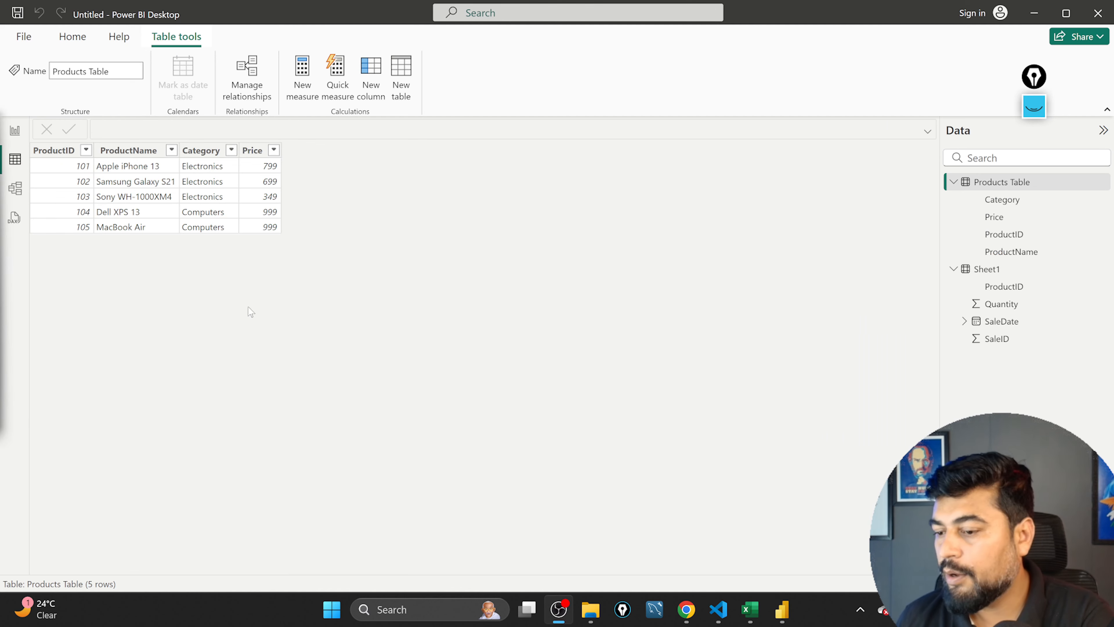
left_click(21, 191)
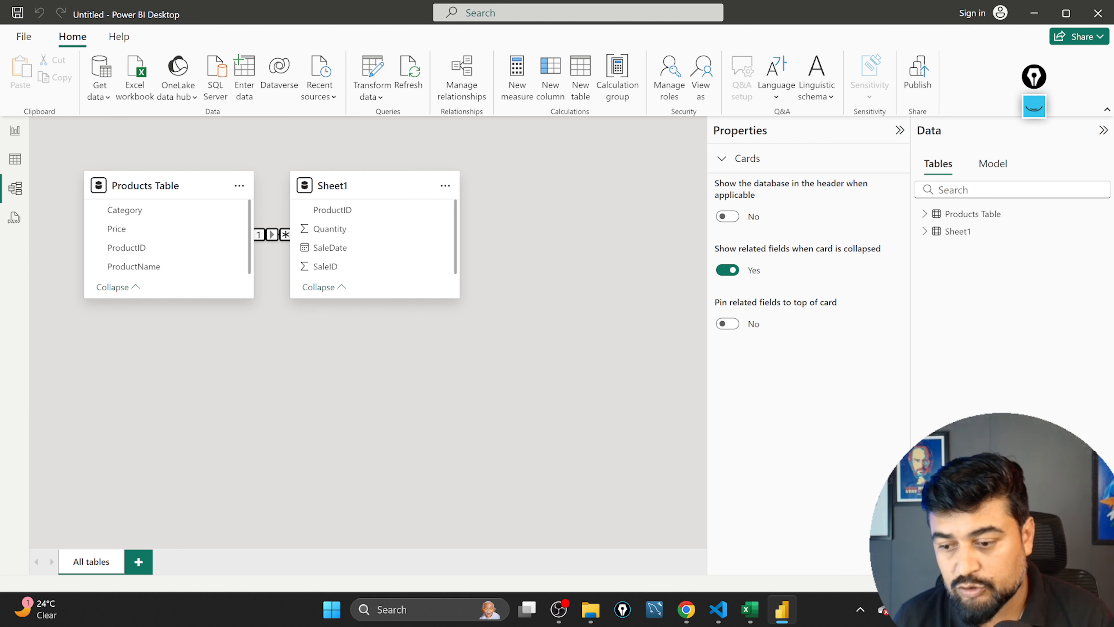
key("alt+Tab")
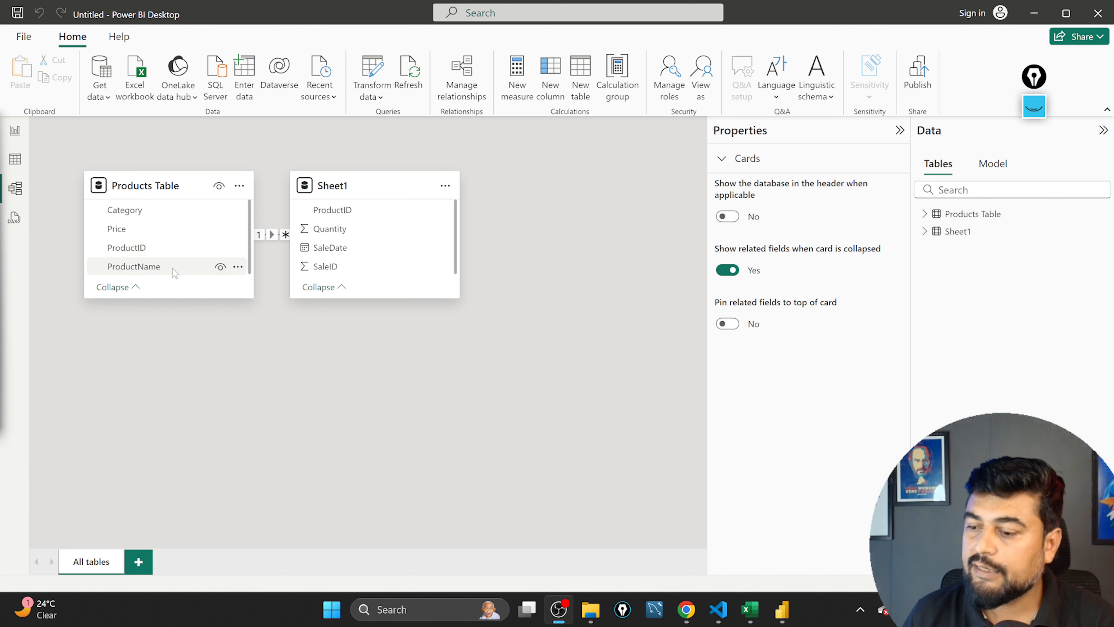
Step: Create a relationship from ProductID in Products Table to Sheet1, with Many to one (*:1) cardinality and Single cross-filter direction, and save it
left_click_drag(147, 248, 343, 215)
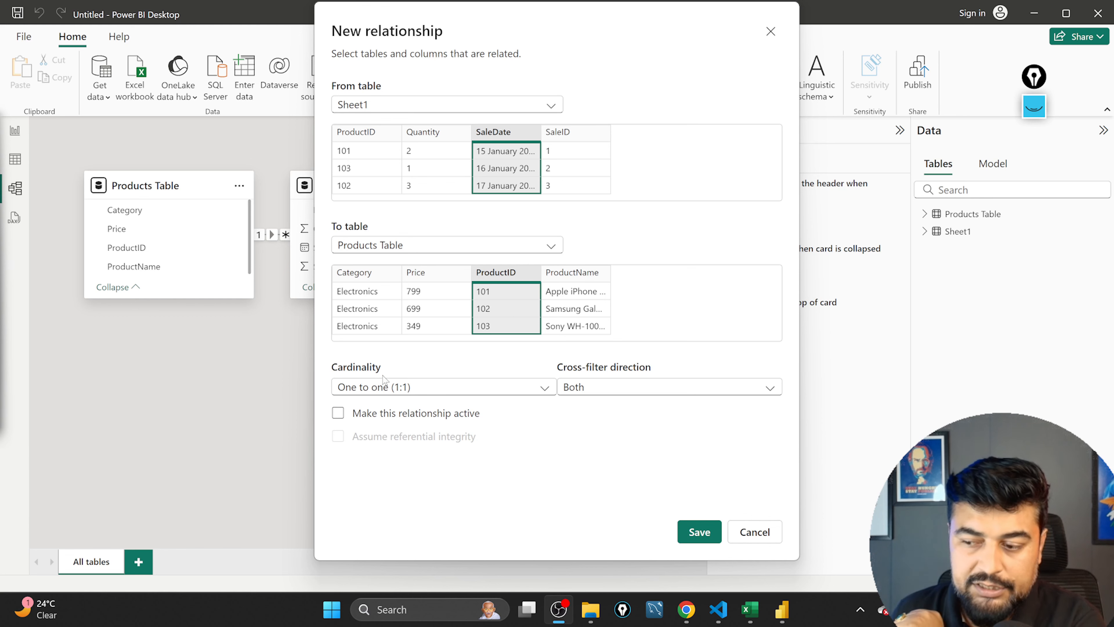
left_click(374, 388)
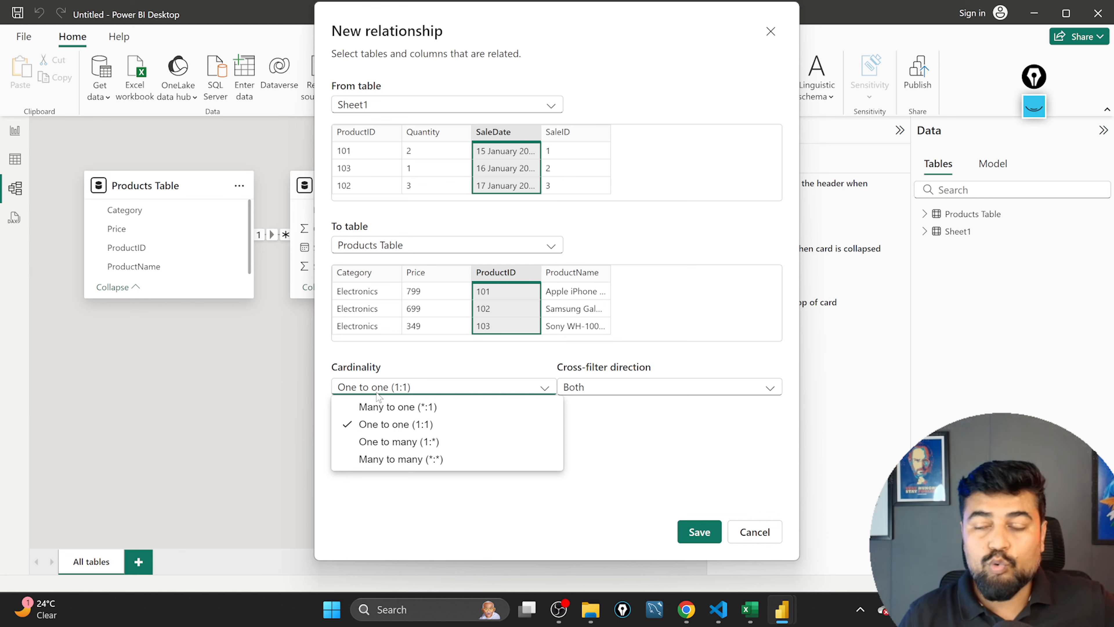
left_click(403, 407)
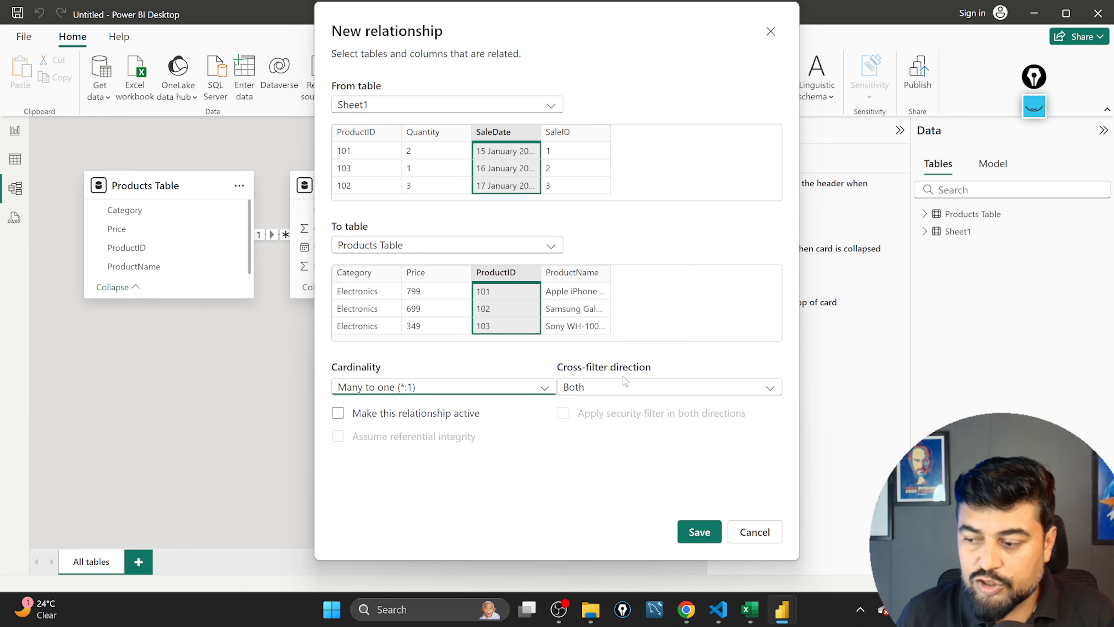
left_click(623, 387)
left_click(600, 408)
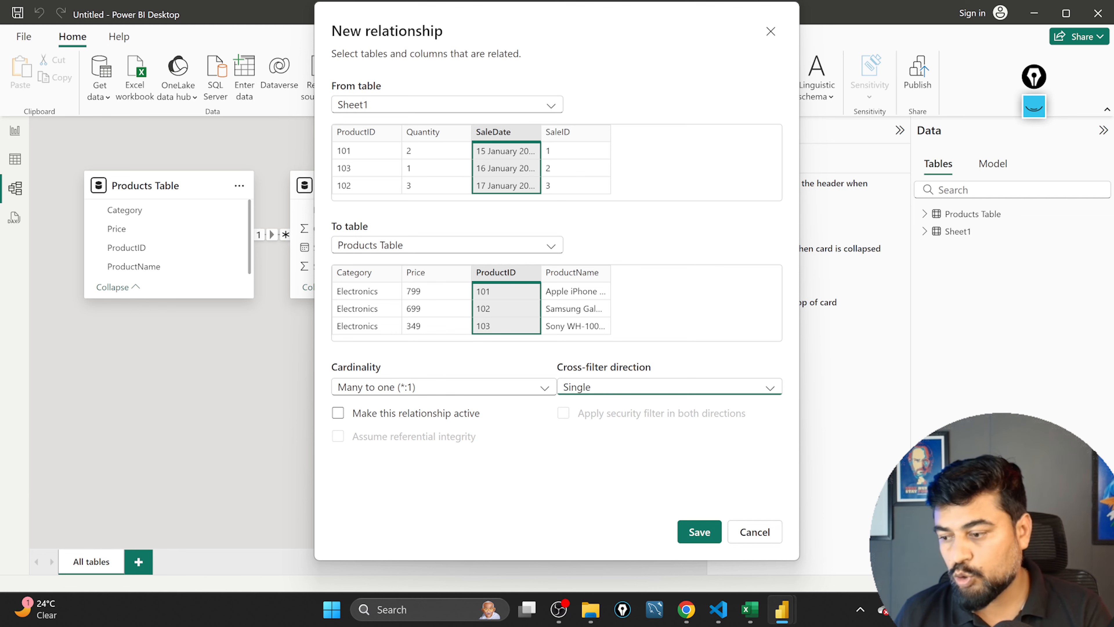
key("alt+Tab")
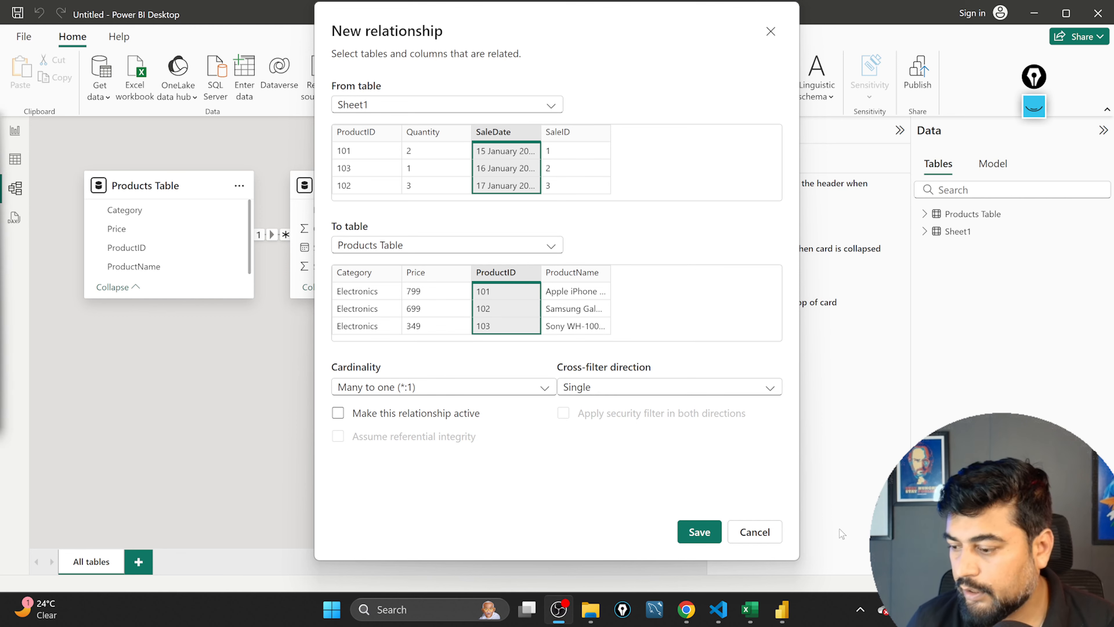
left_click(703, 533)
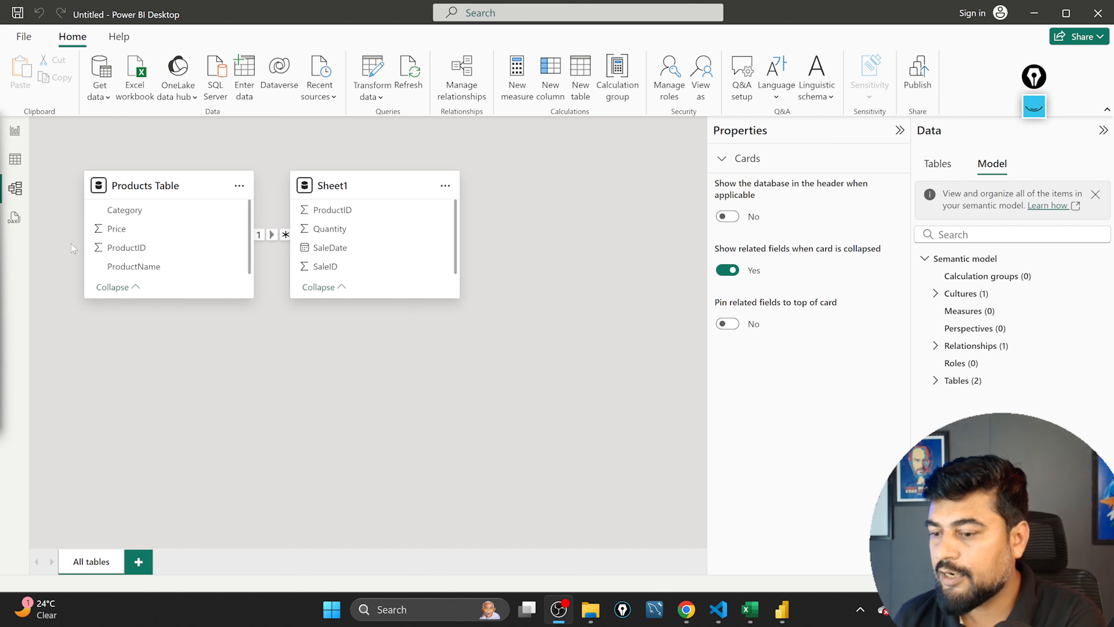
Step: Add a clustered bar chart to report Page 1 and enlarge it to fill most of the canvas
left_click(15, 129)
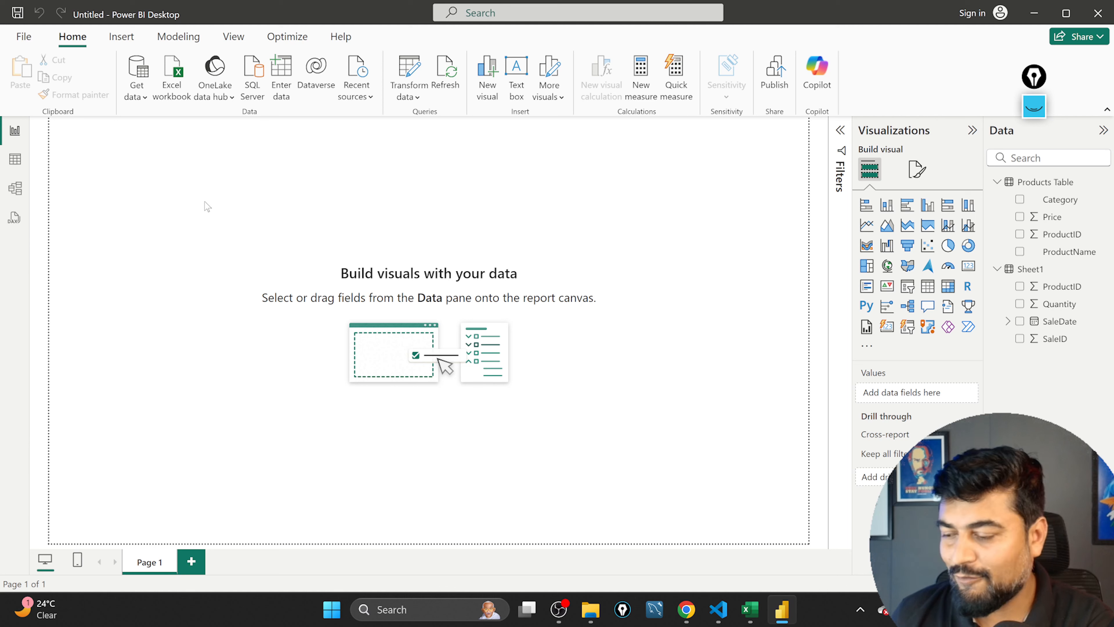
left_click(907, 211)
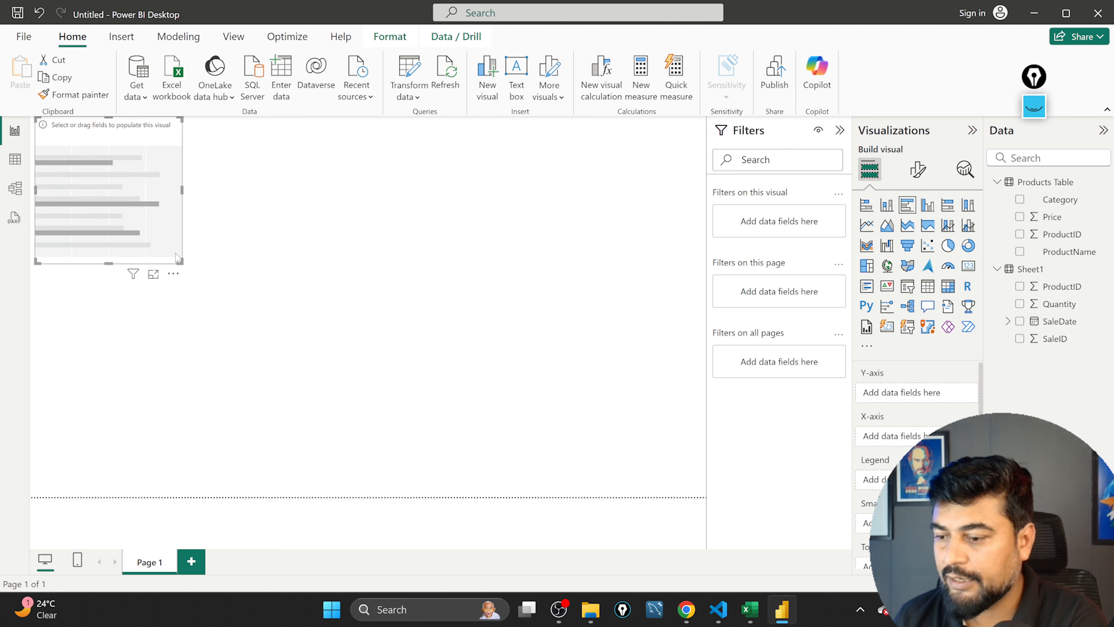
left_click_drag(180, 262, 703, 500)
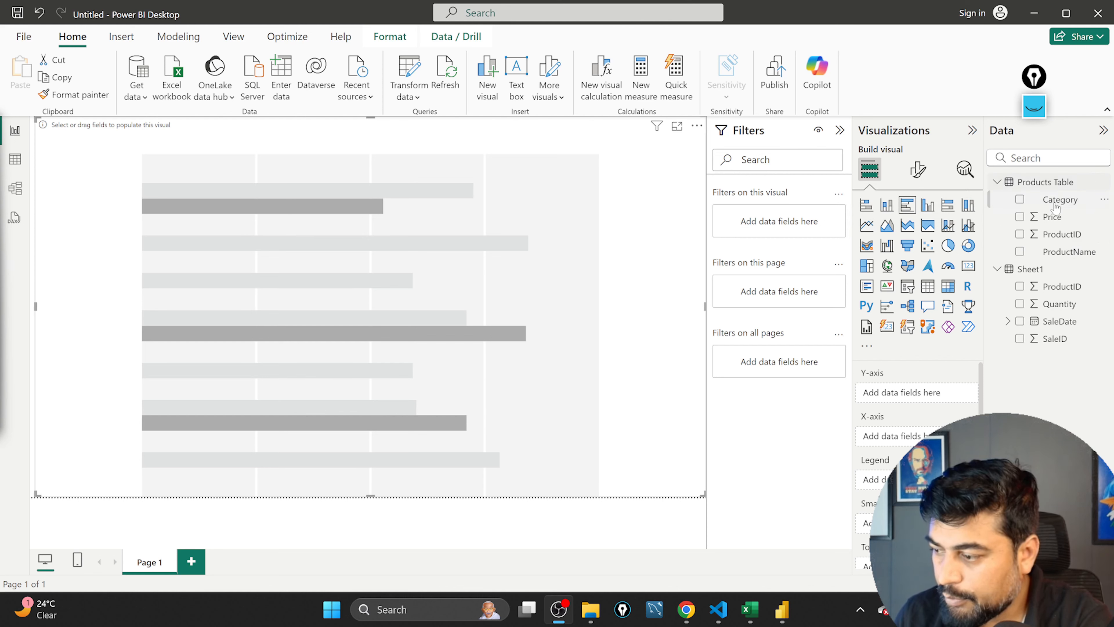
left_click_drag(1069, 254, 913, 437)
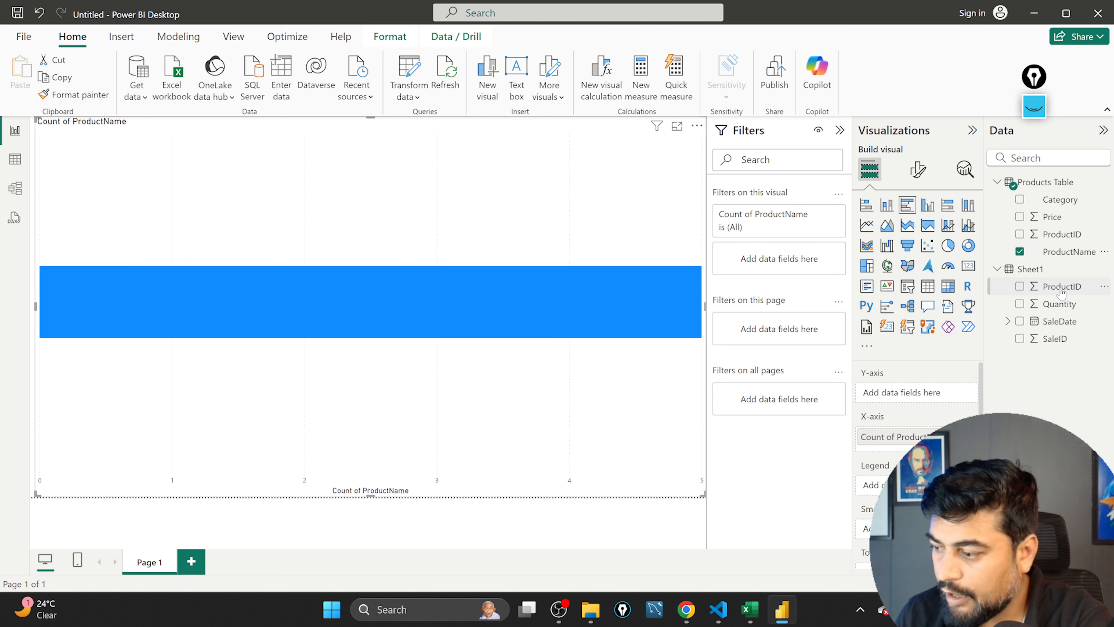
left_click_drag(1061, 293, 912, 395)
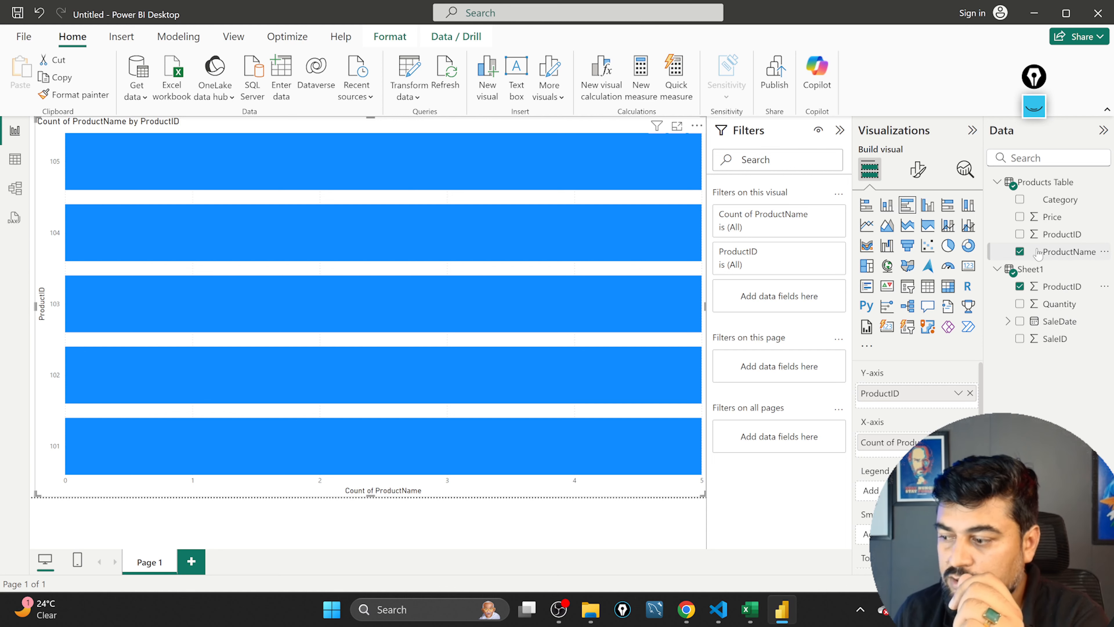
left_click(1020, 252)
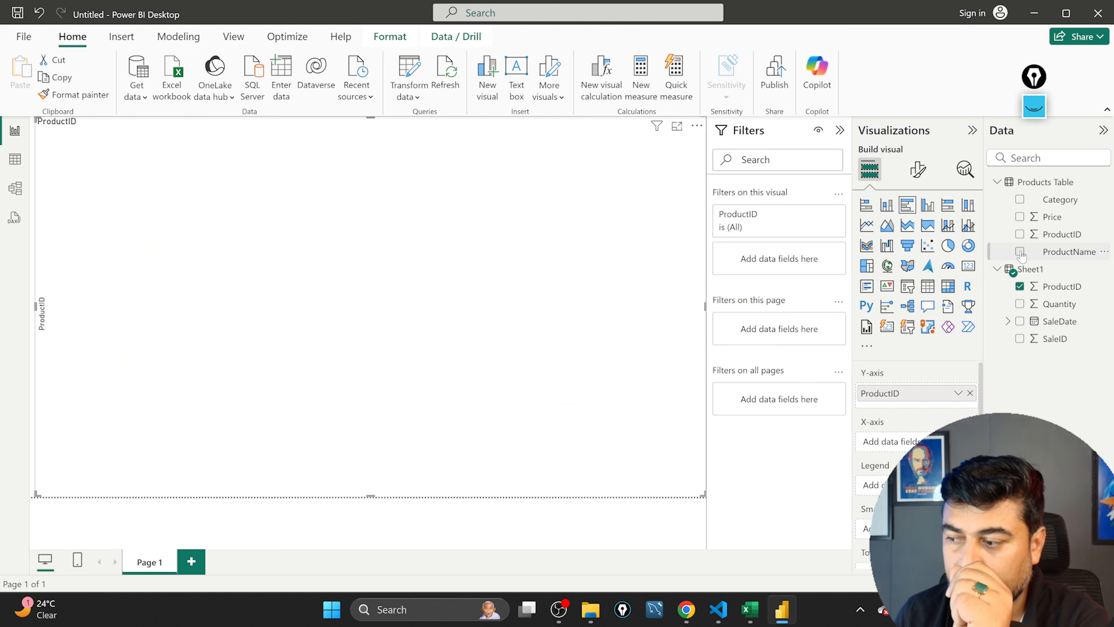
left_click(1020, 286)
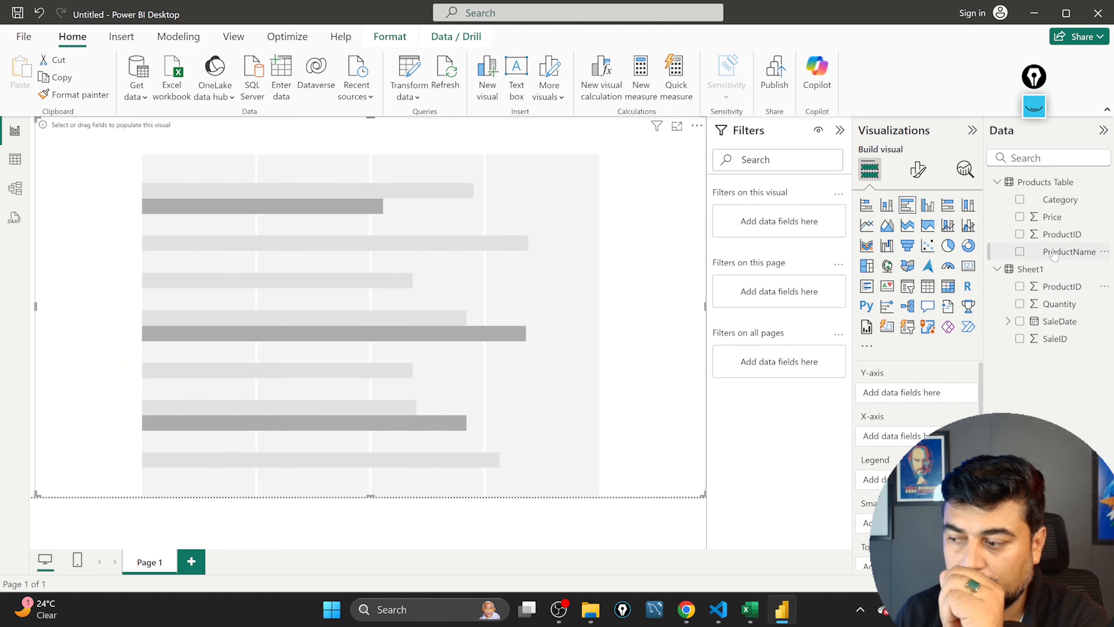
Step: Plot ProductName from Products Table on the chart's Y-axis and the count of Sheet1's ProductID on its X-axis
left_click_drag(1055, 254, 920, 397)
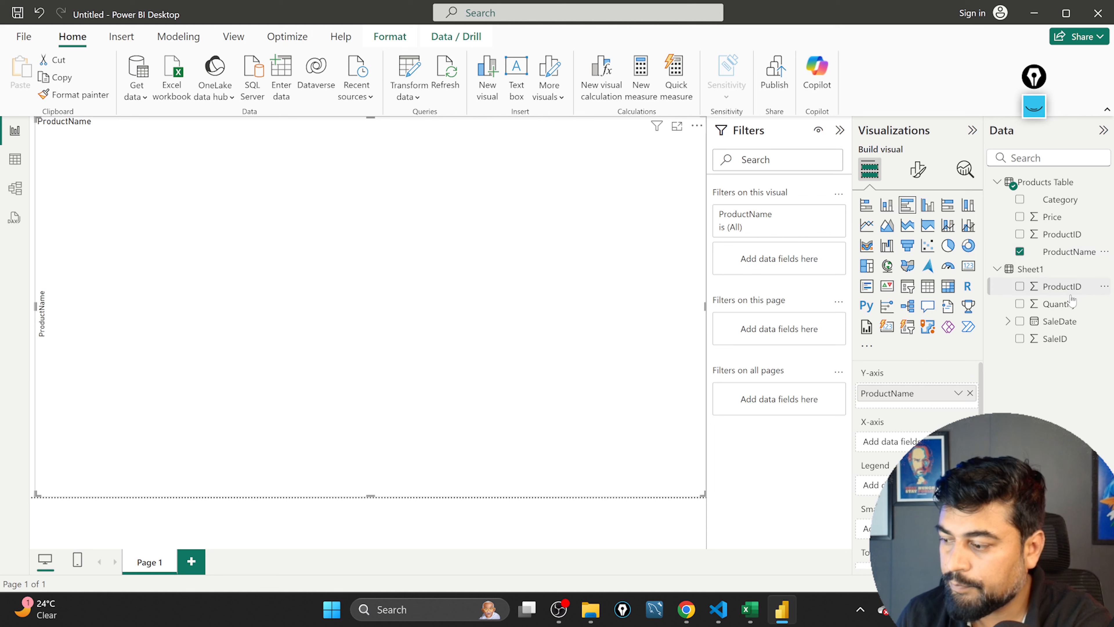
left_click_drag(1061, 291, 895, 442)
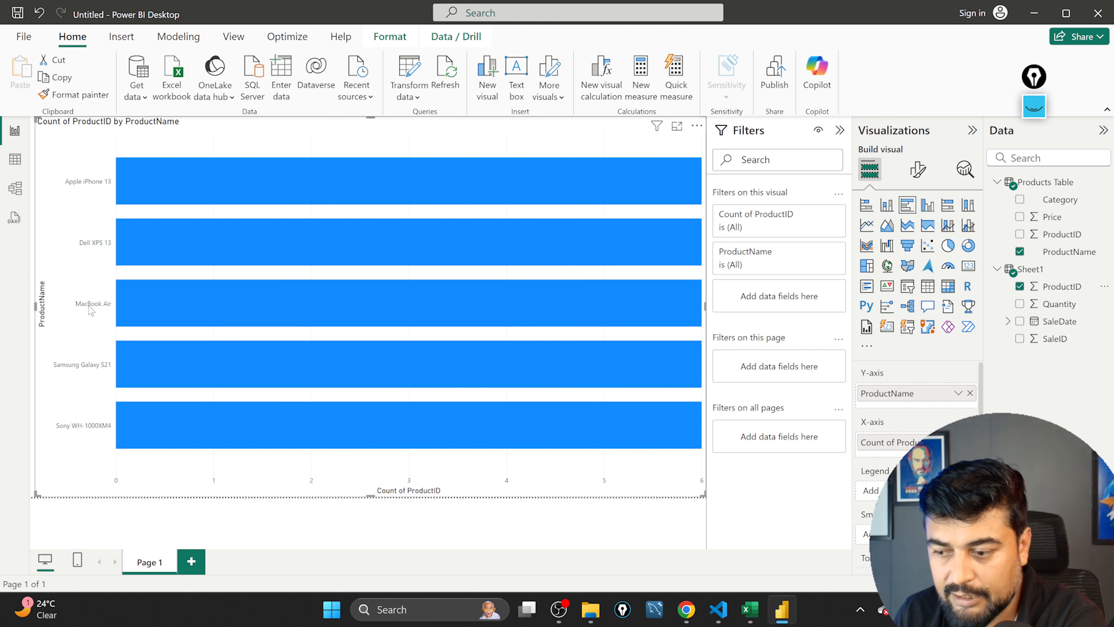
Step: Try the visual as an area, line and clustered column chart, and return it to a clustered bar chart
left_click(887, 225)
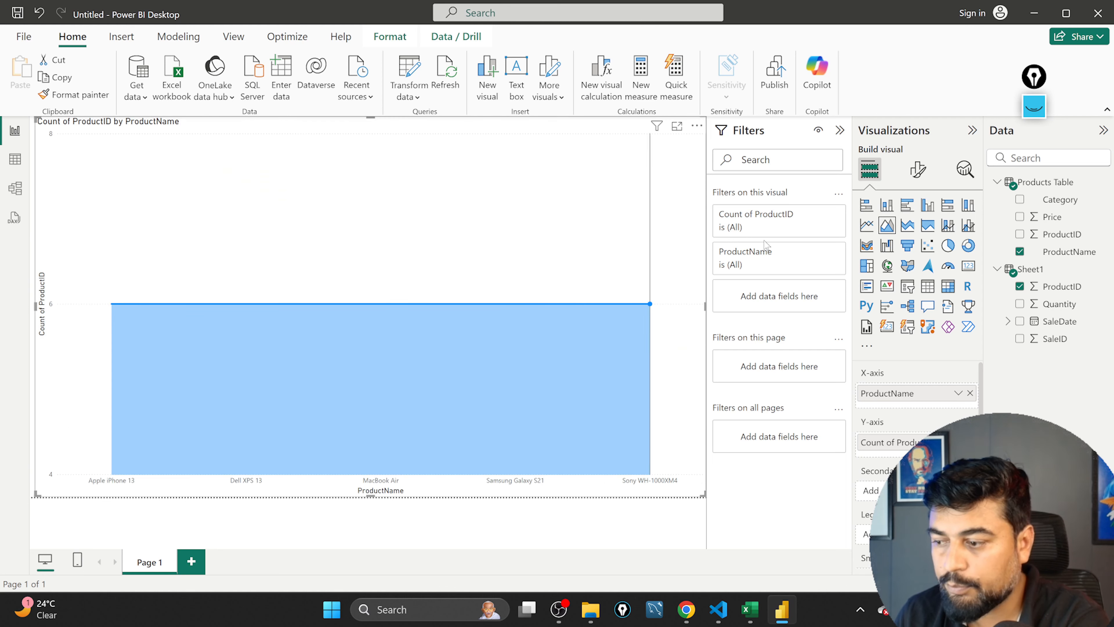
left_click(868, 227)
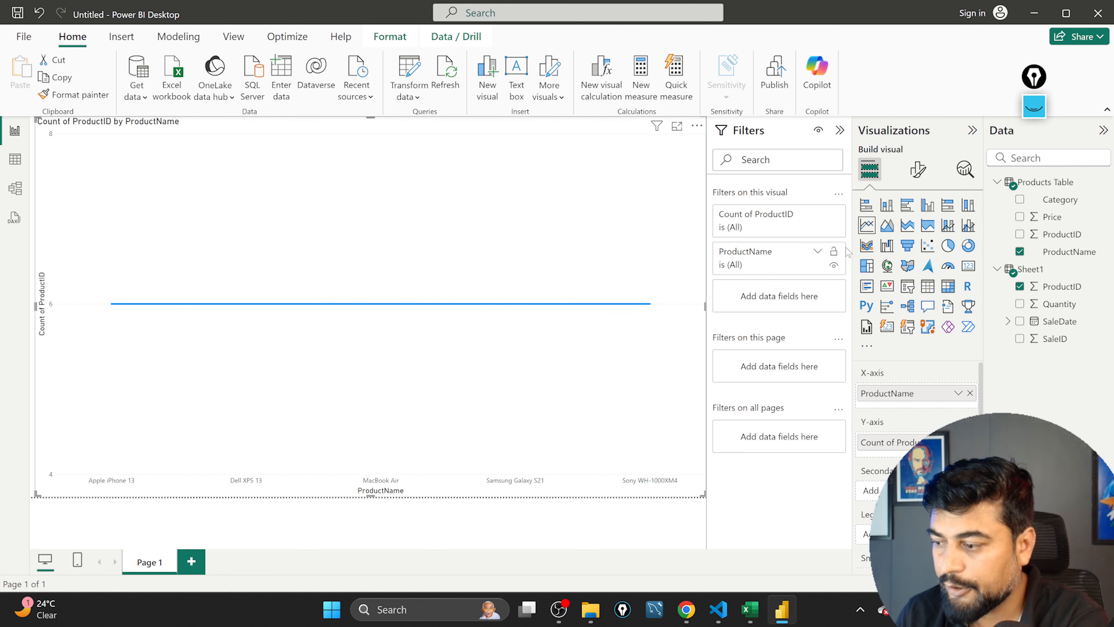
left_click(929, 207)
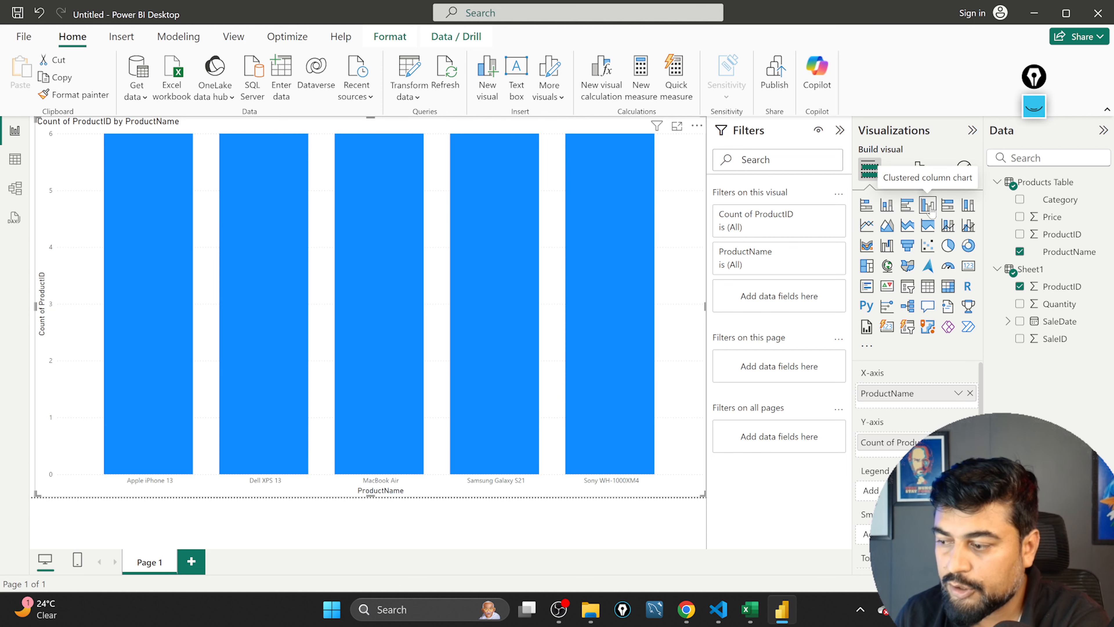
left_click(906, 208)
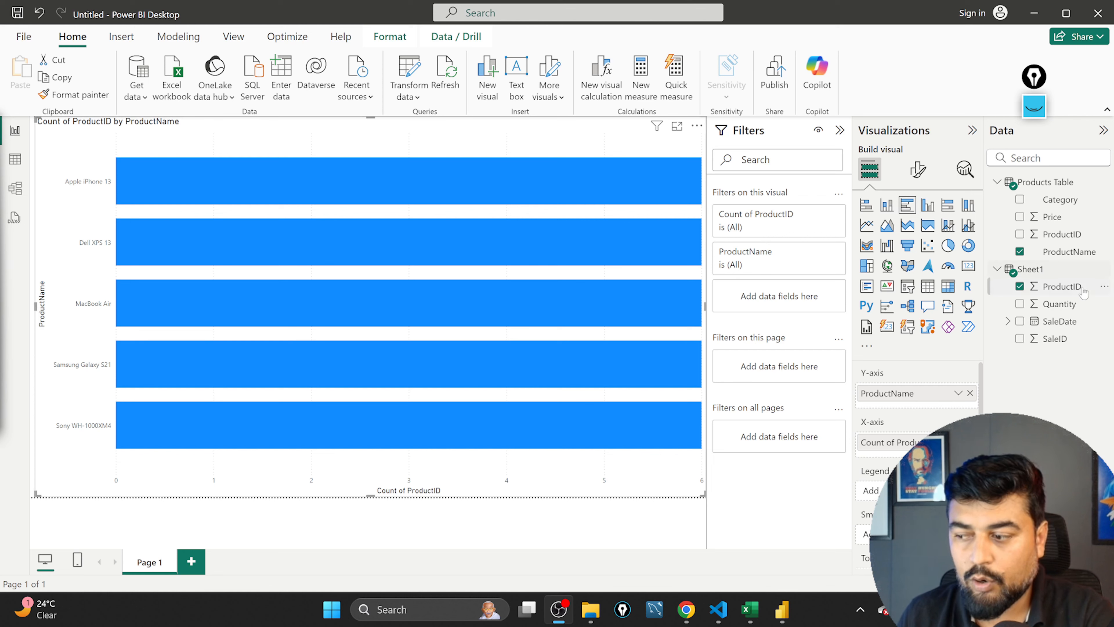
Step: Start a new measure in Sheet1 and clear the default text from its formula
left_click(1104, 271)
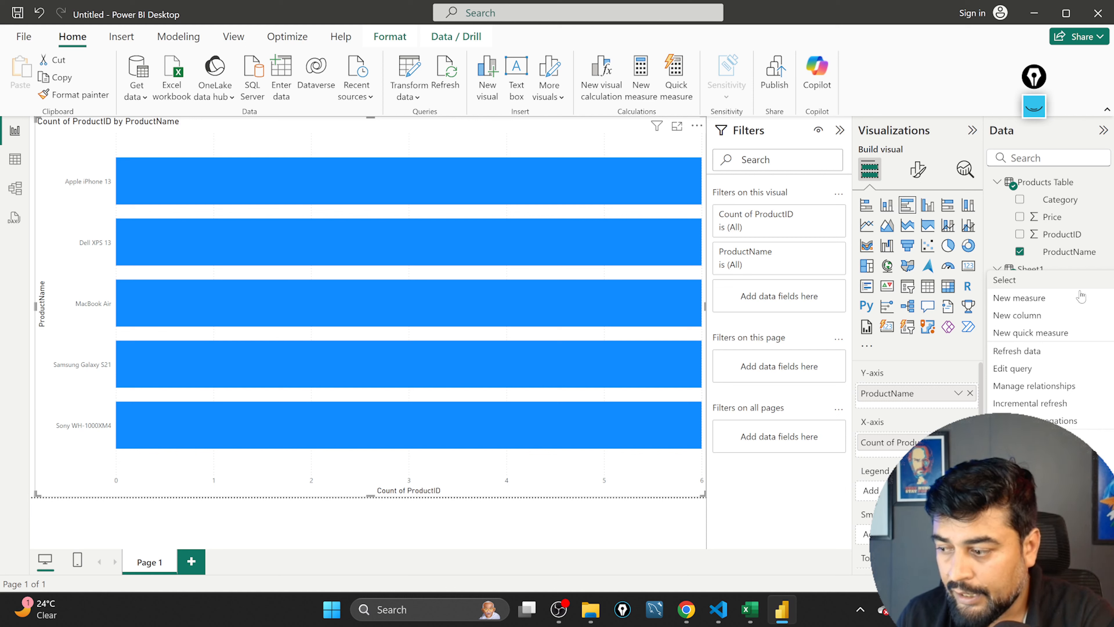
left_click(1019, 298)
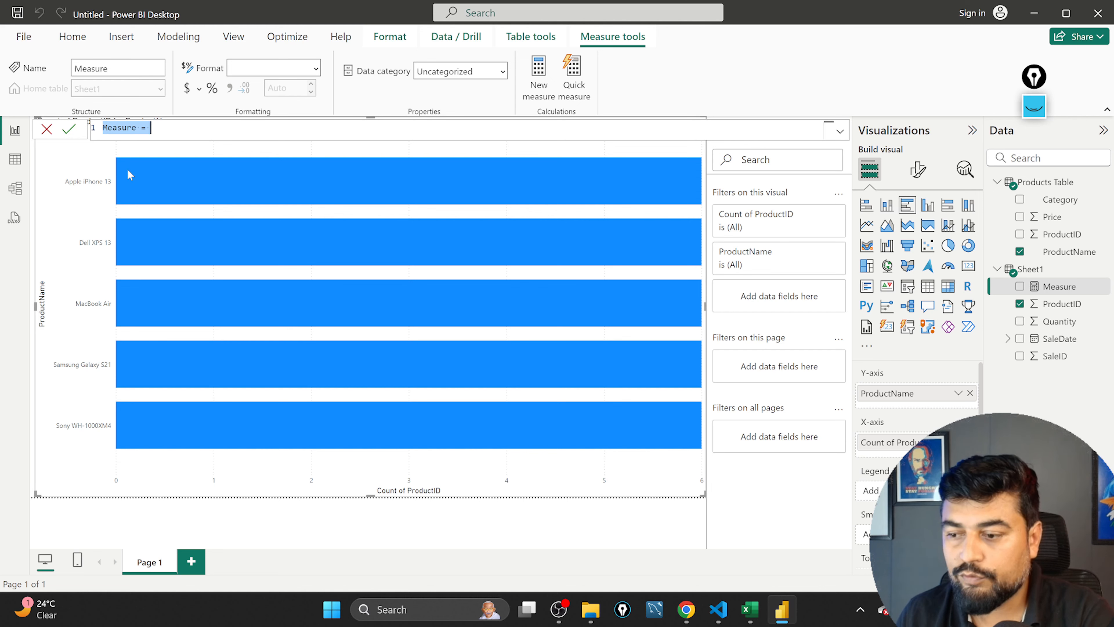
left_click(134, 130)
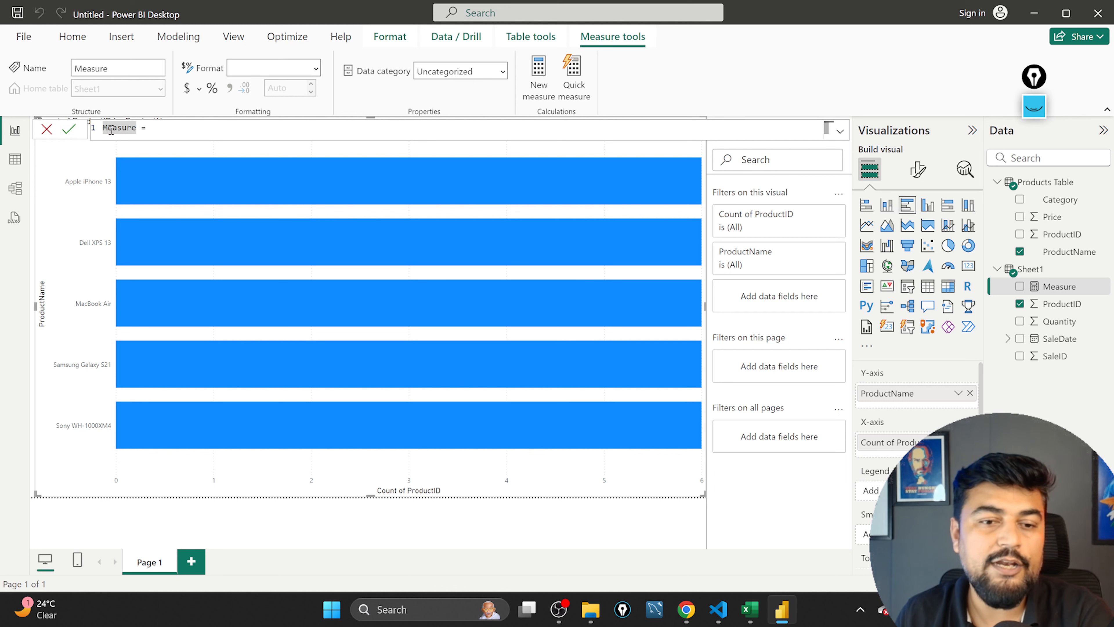
left_click(134, 127)
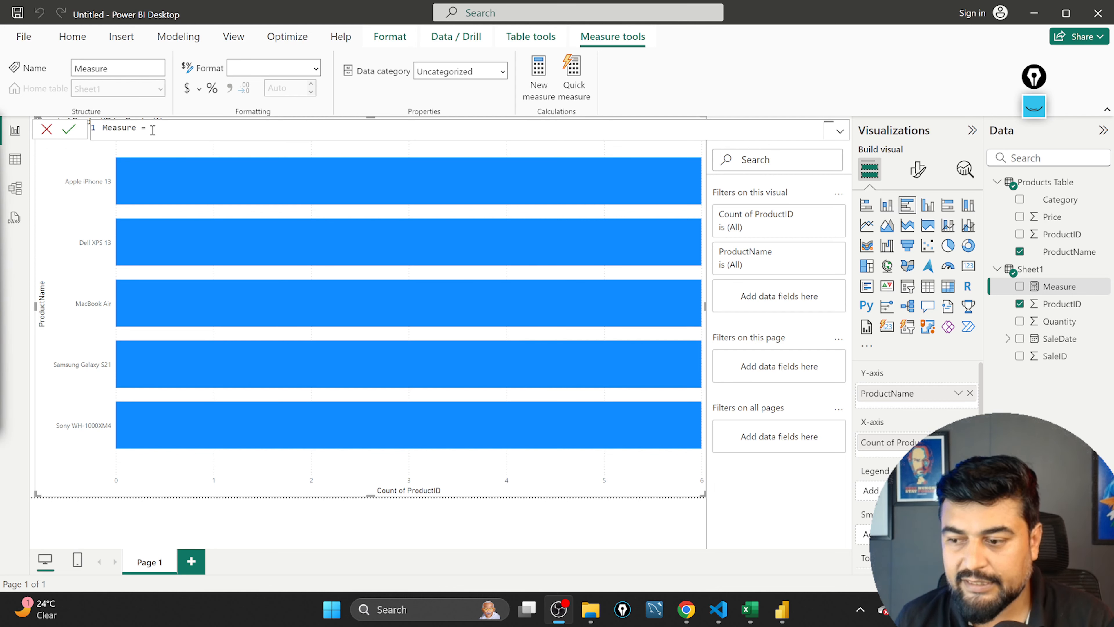
left_click_drag(152, 129, 103, 128)
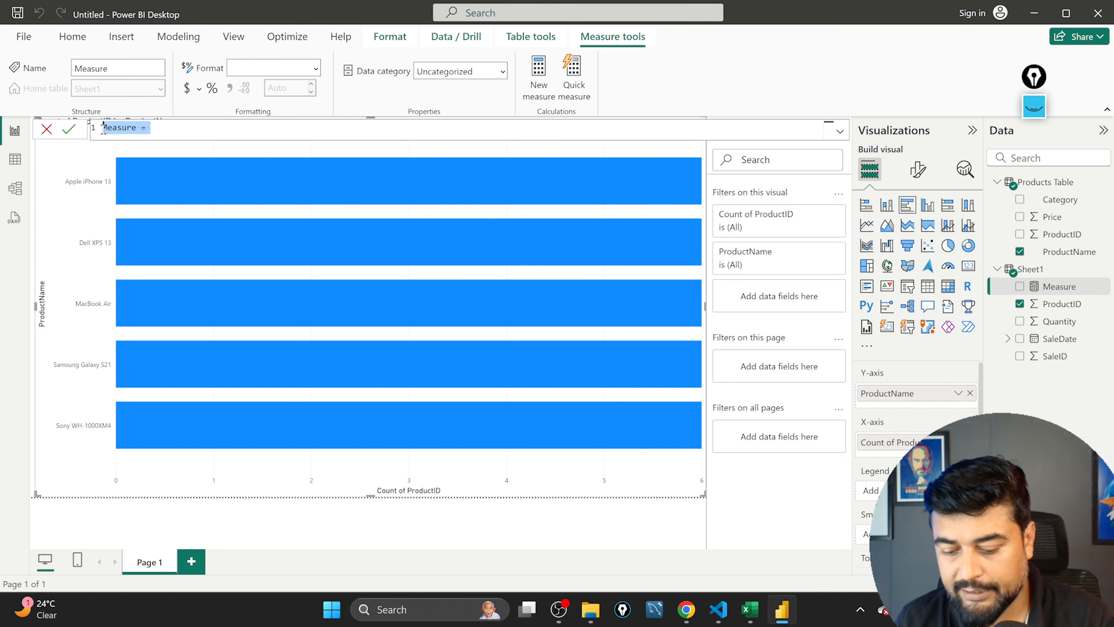
key("BackSpace")
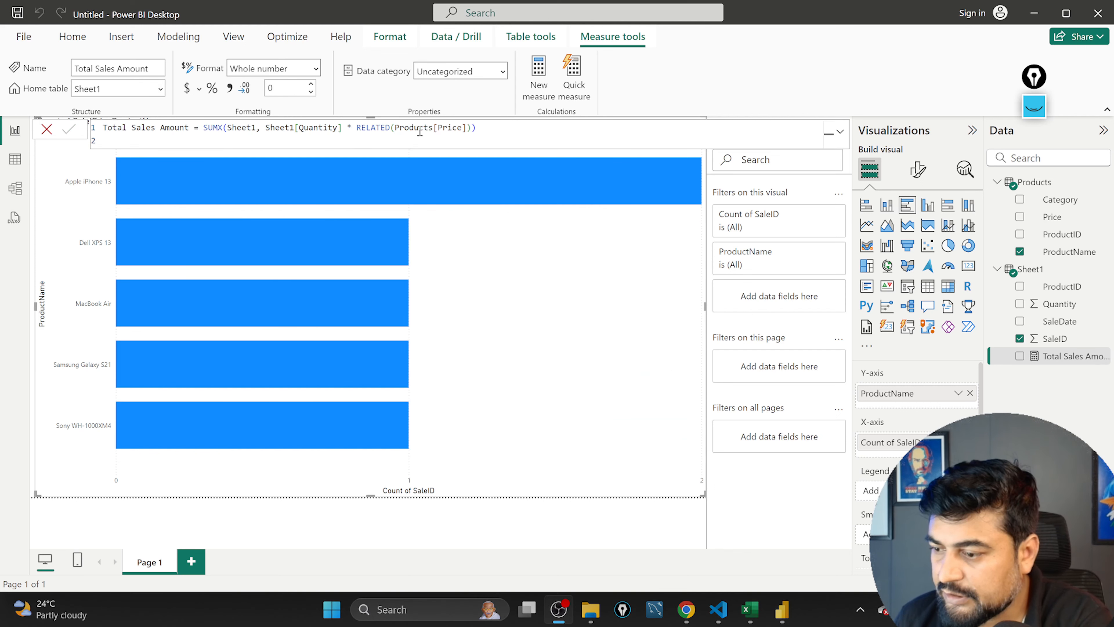
Step: Examine the Total Sales Amount formula, including its SUMX function and its references to Sheet1, Quantity and the Products price
double_click(420, 132)
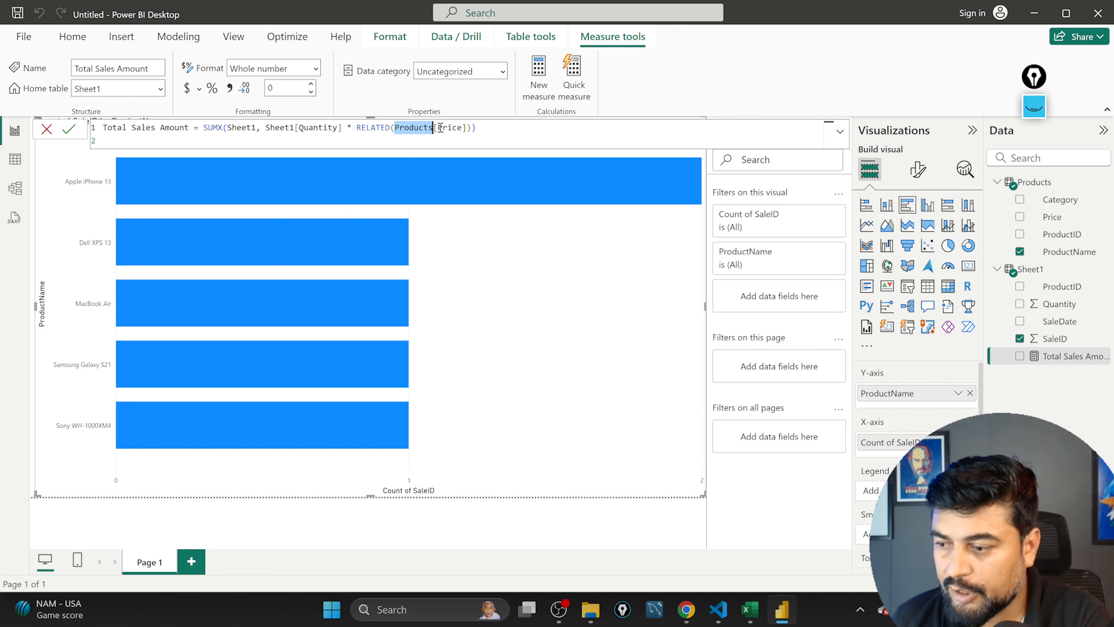
double_click(241, 128)
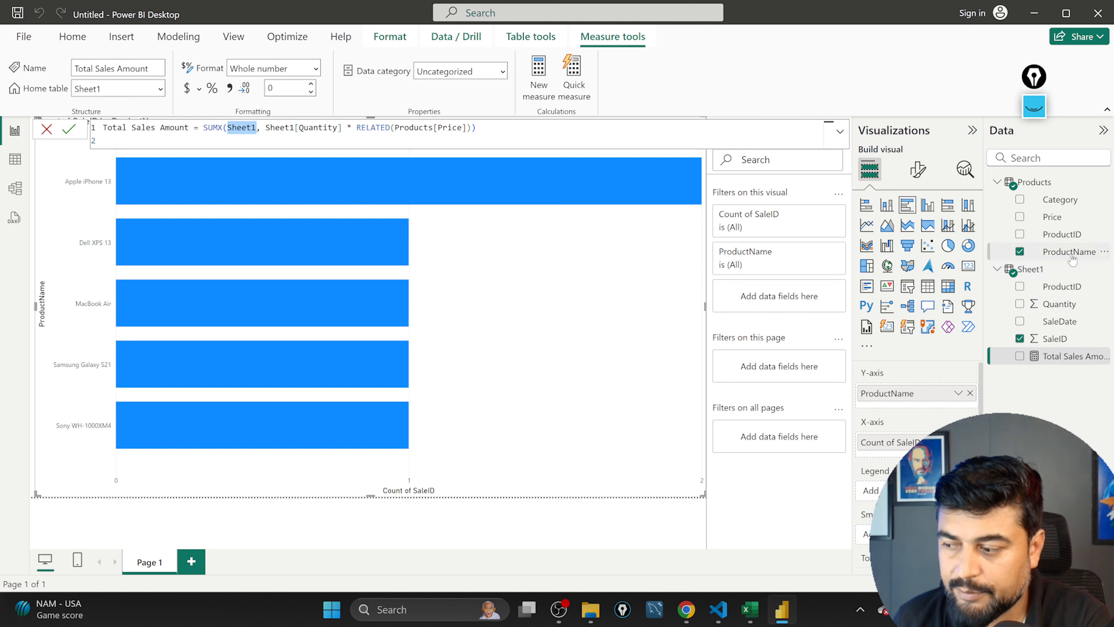
left_click(477, 130)
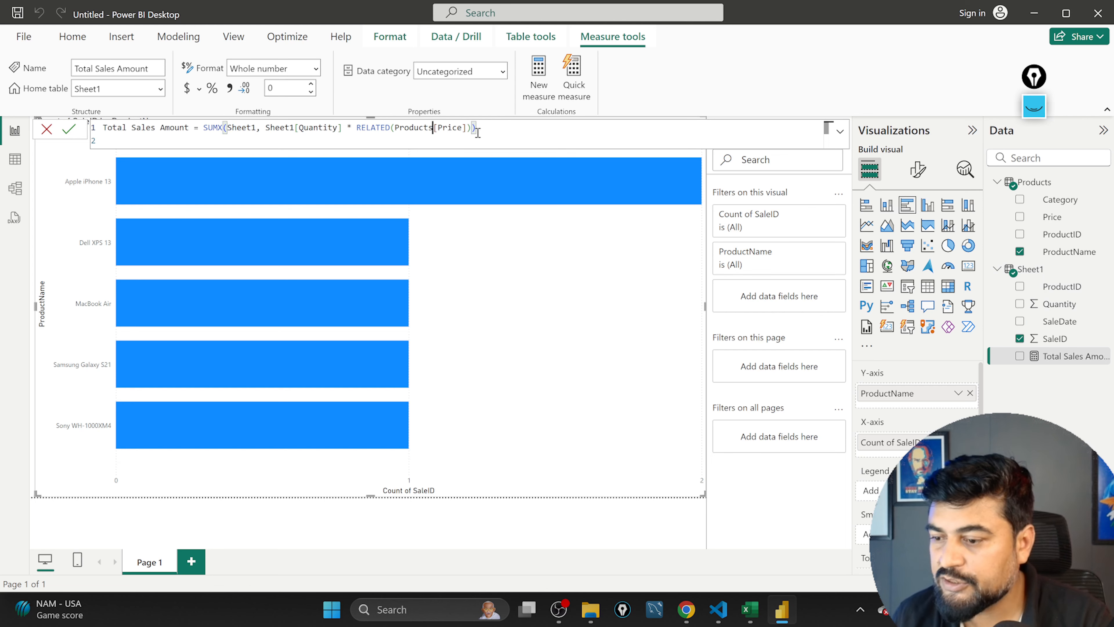
key("Left")
key("Left")
key("Left")
key("Left")
key("Left")
key("Left")
key("Left")
key("Left")
key("Left")
key("Left")
key("Left")
key("Left")
key("Left")
key("Left")
key("Left")
key("Left")
key("Left")
key("Left")
key("Left")
key("Left")
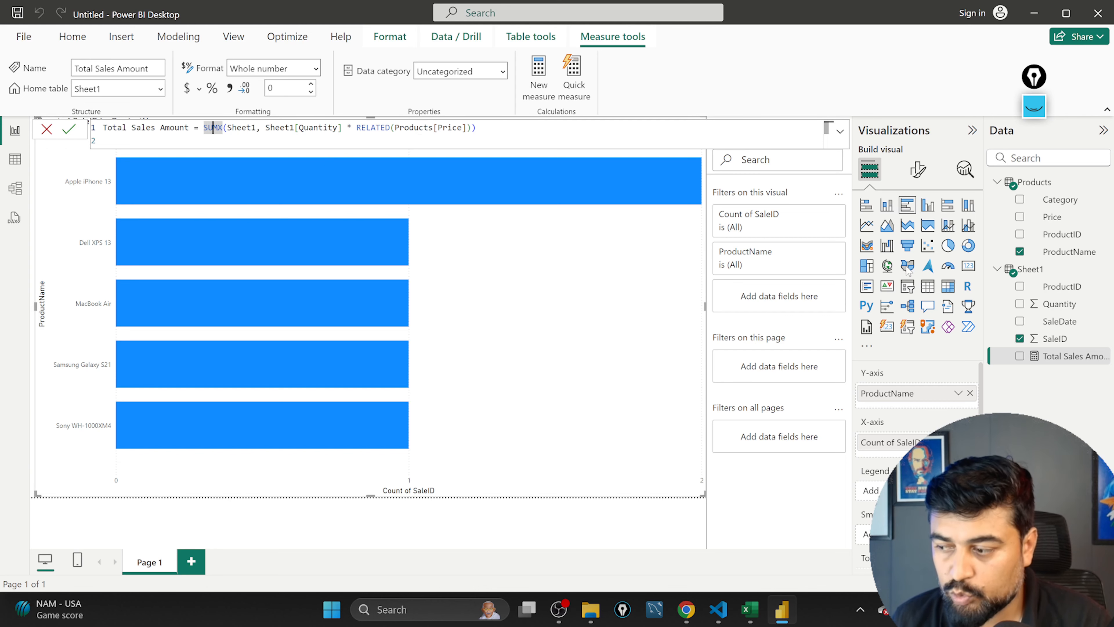
double_click(131, 128)
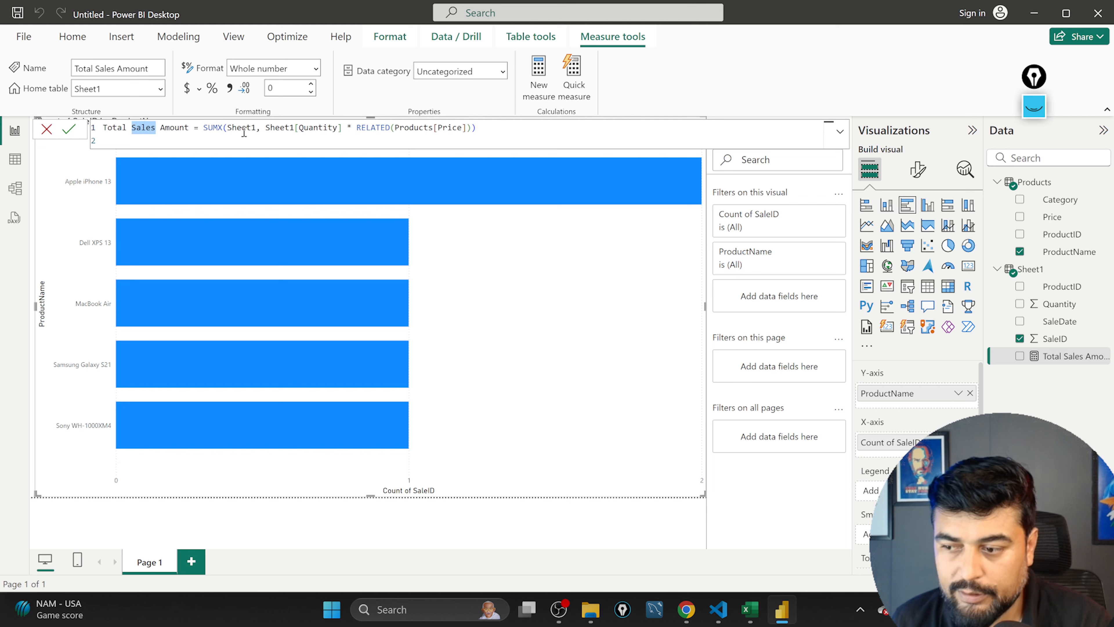
double_click(315, 128)
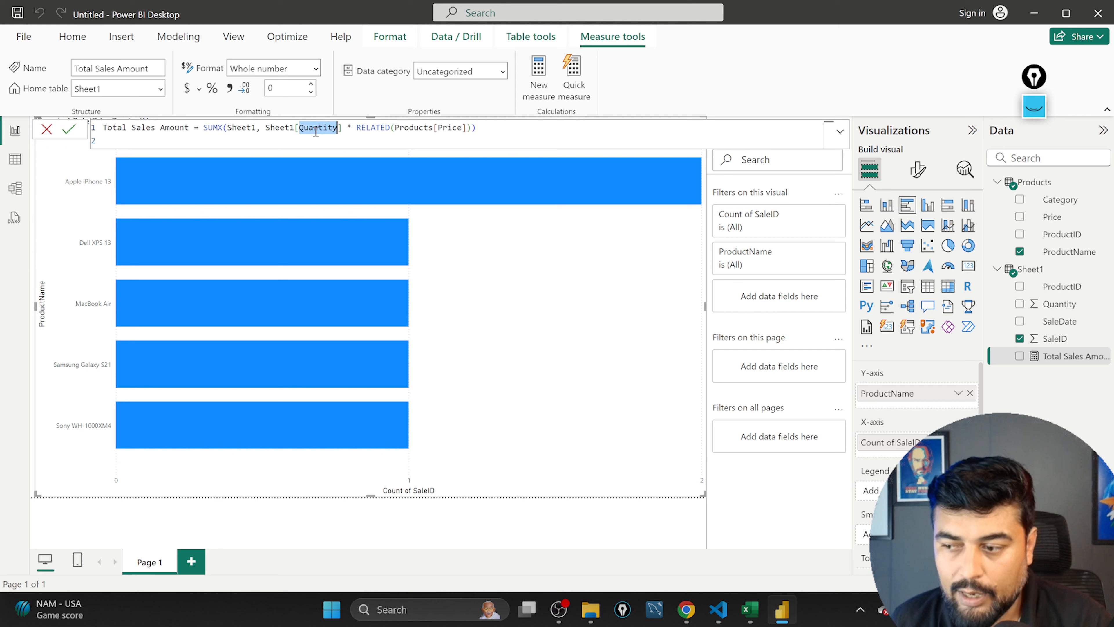
Step: Add the Total Sales Amount measure to the clustered bar chart's X-axis alongside the count of SaleID
left_click(442, 132)
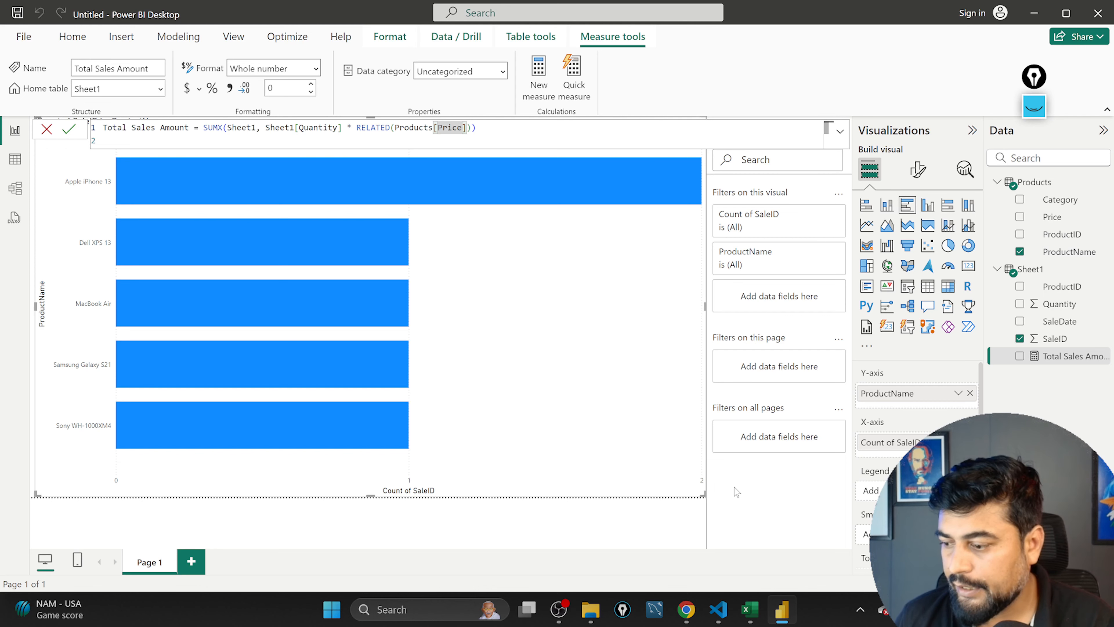
left_click(640, 439)
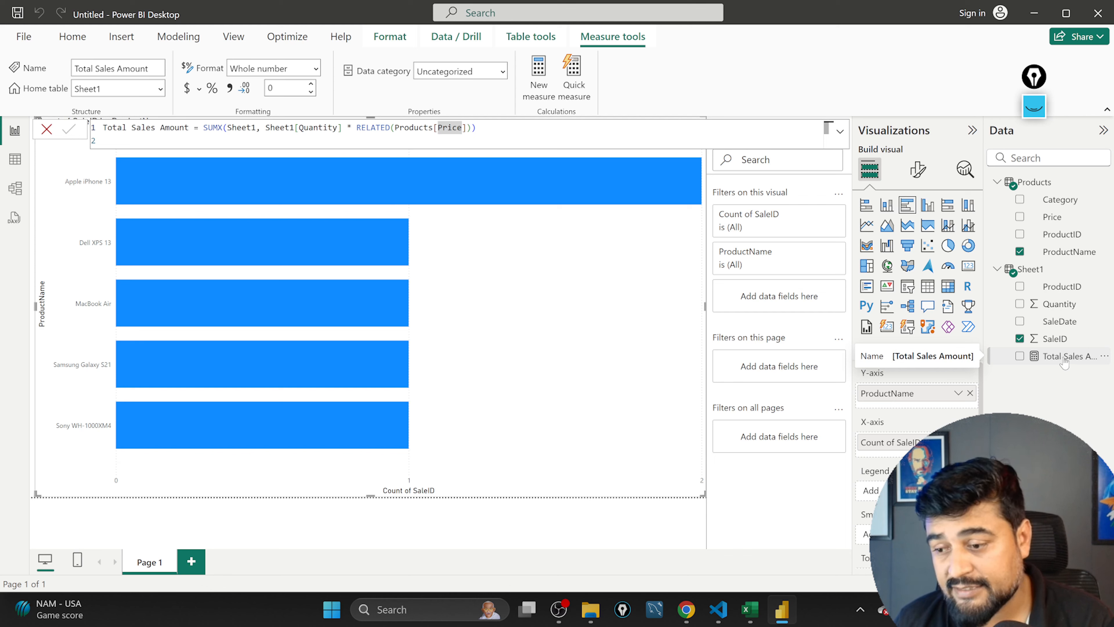
left_click_drag(1064, 362, 939, 403)
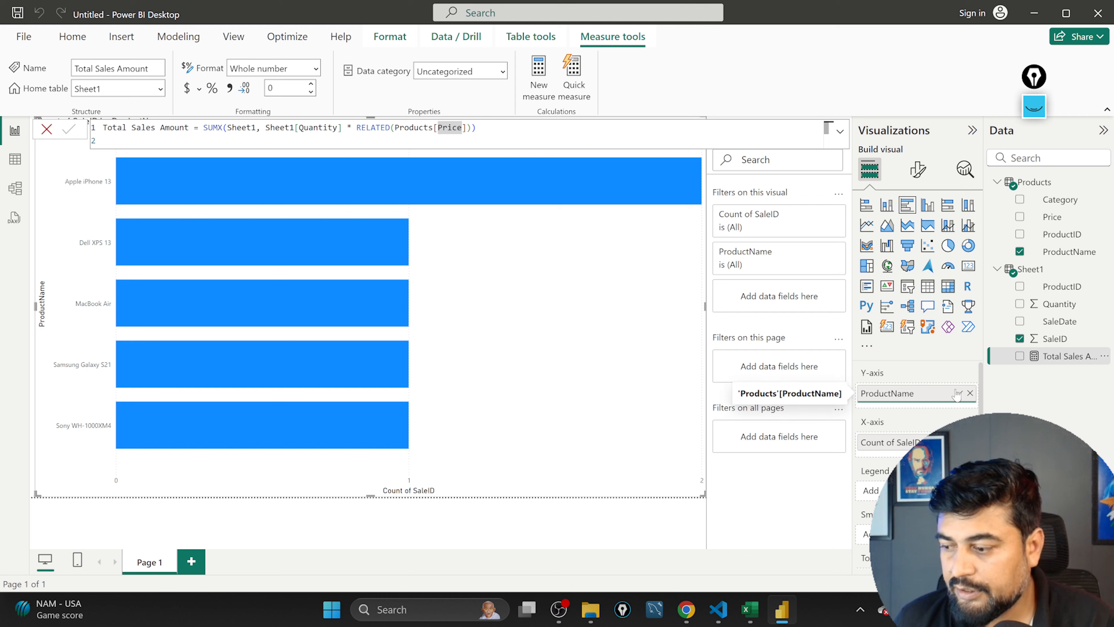
left_click(1049, 358)
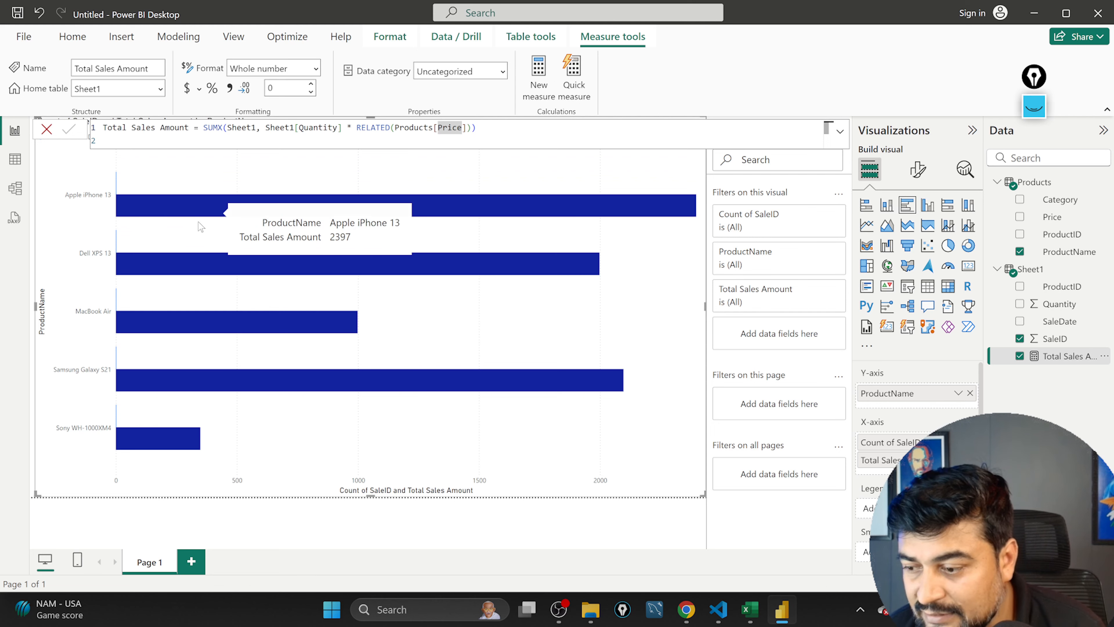
Step: Inspect the Apple iPhone 13 bar's total sales amount and the Quantity and Price references in the measure's formula
mouse_move(220, 211)
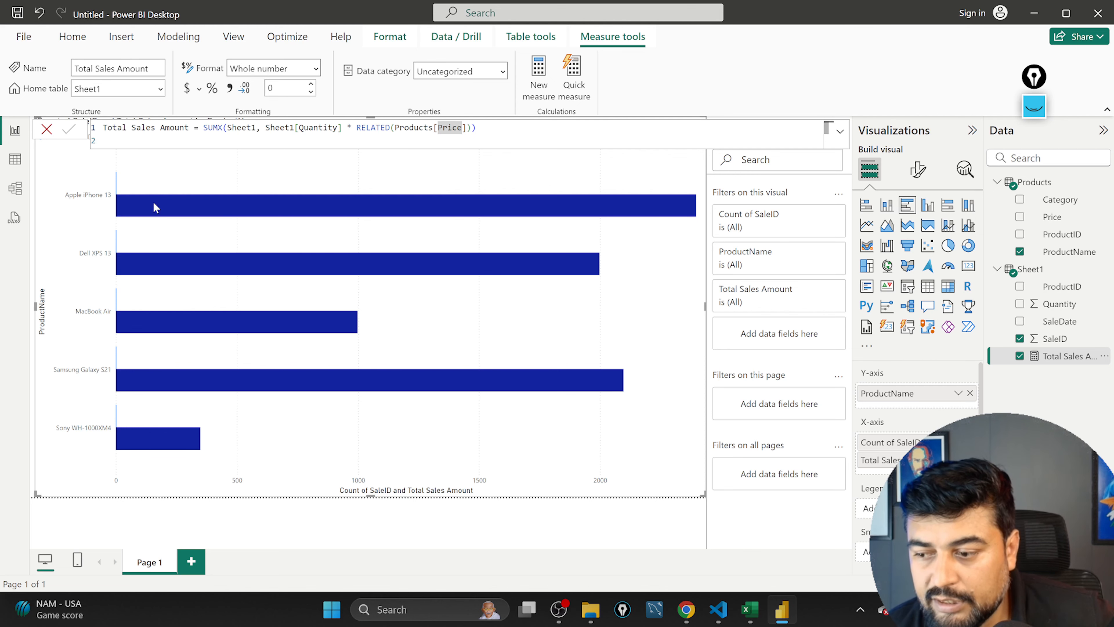
mouse_move(155, 204)
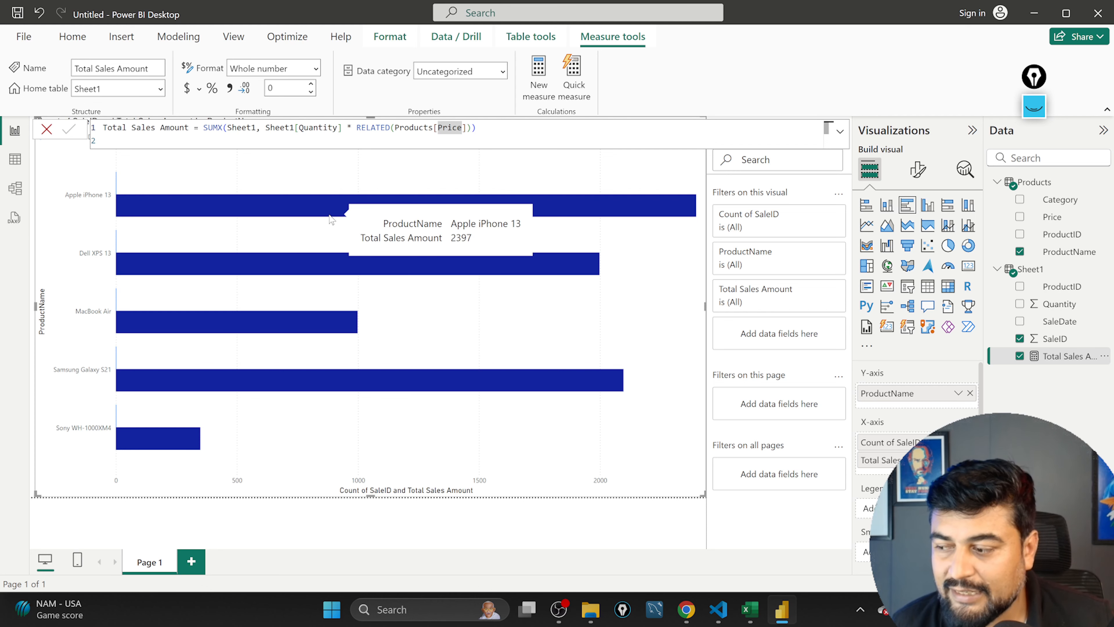
double_click(310, 128)
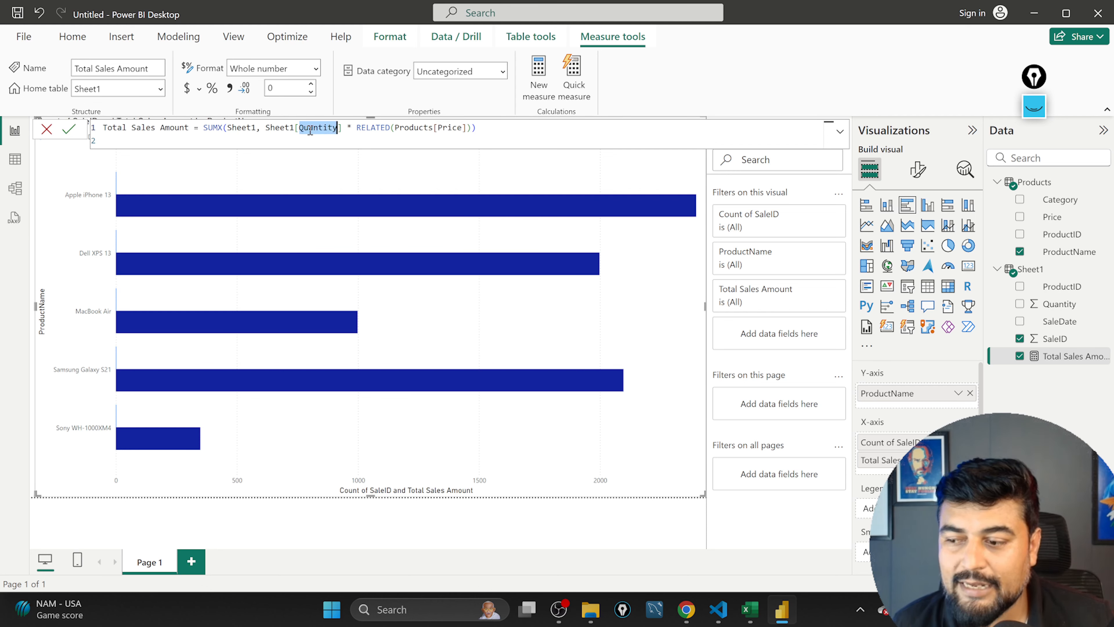
double_click(451, 128)
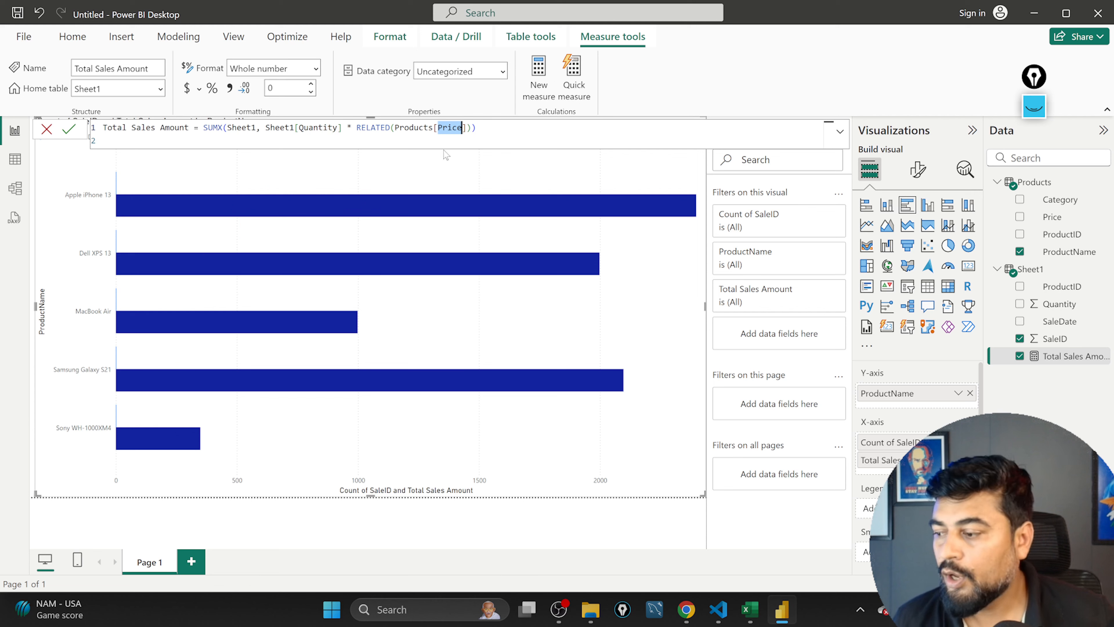